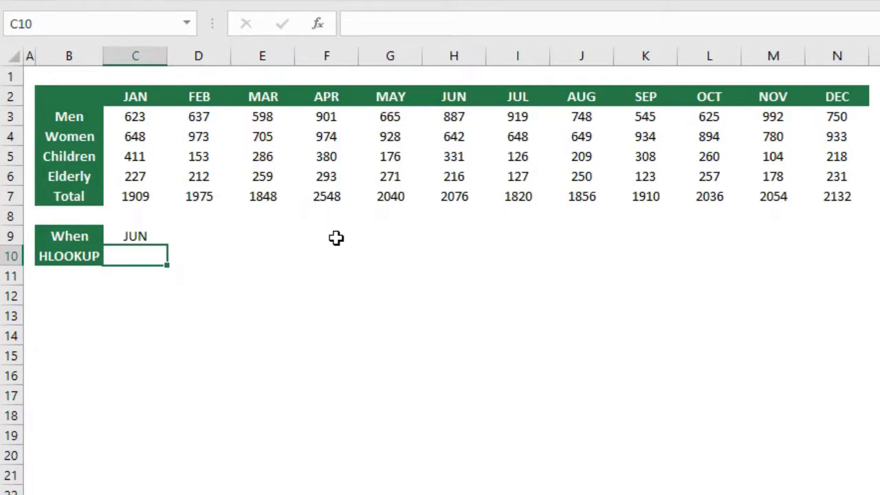
- Review the Men, Women, Children and Elderly monthly counts and the January total 1909
left_click_drag(146, 118, 752, 189)
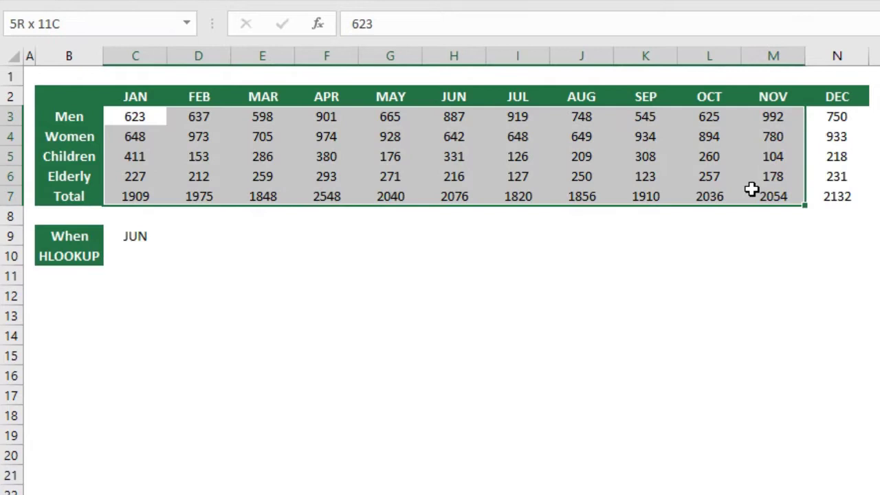
left_click(293, 257)
left_click_drag(83, 115, 206, 118)
left_click_drag(80, 140, 144, 140)
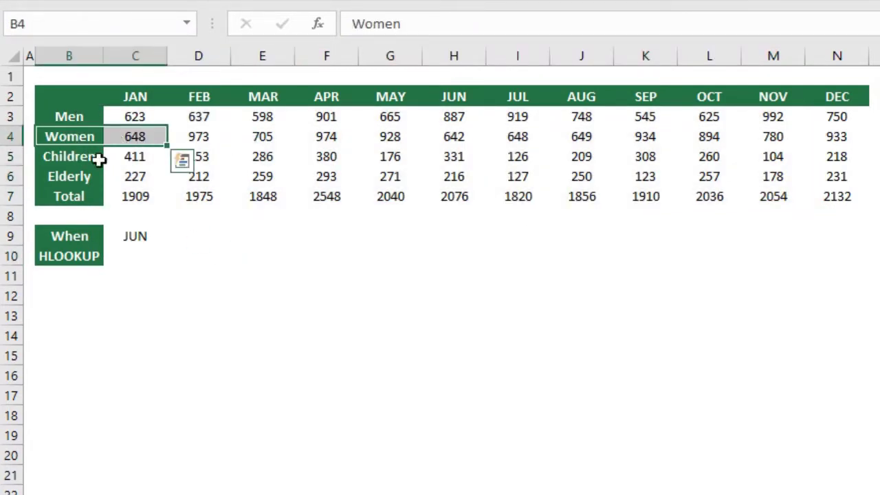
left_click_drag(79, 157, 137, 157)
left_click_drag(78, 181, 187, 184)
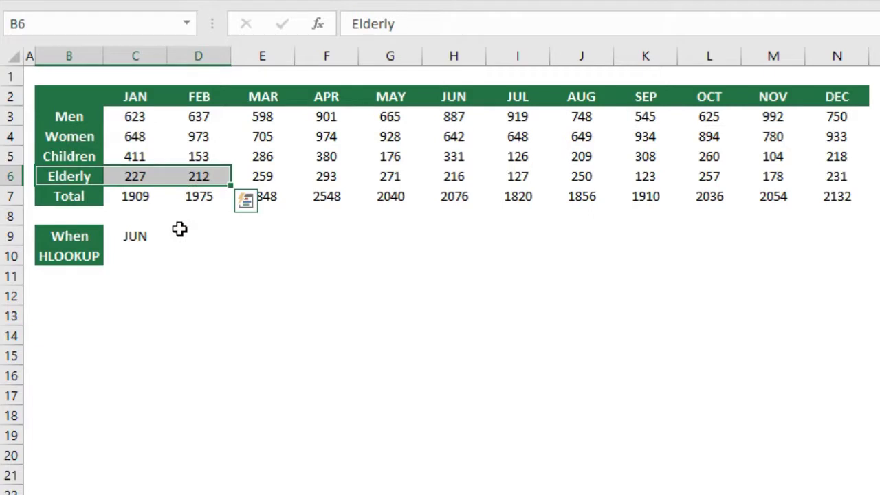
left_click(149, 199)
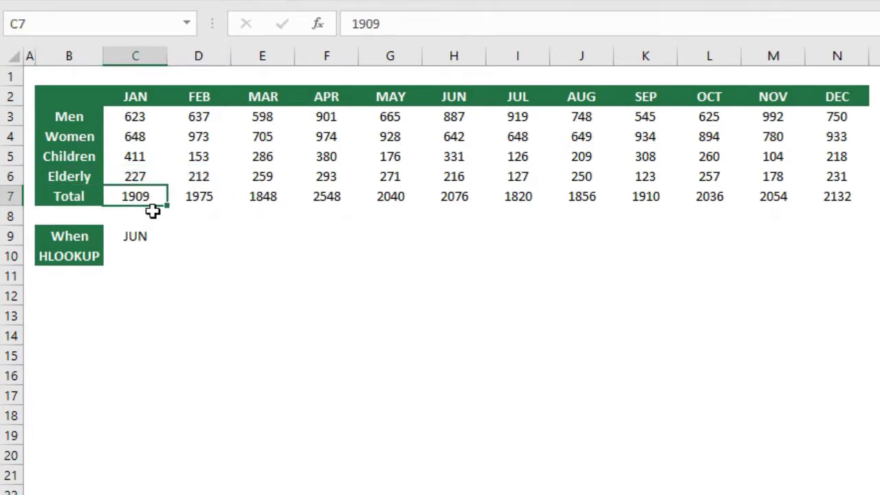
- Start an HLOOKUP formula in C10 whose lookup value references the month in C9
left_click(144, 257)
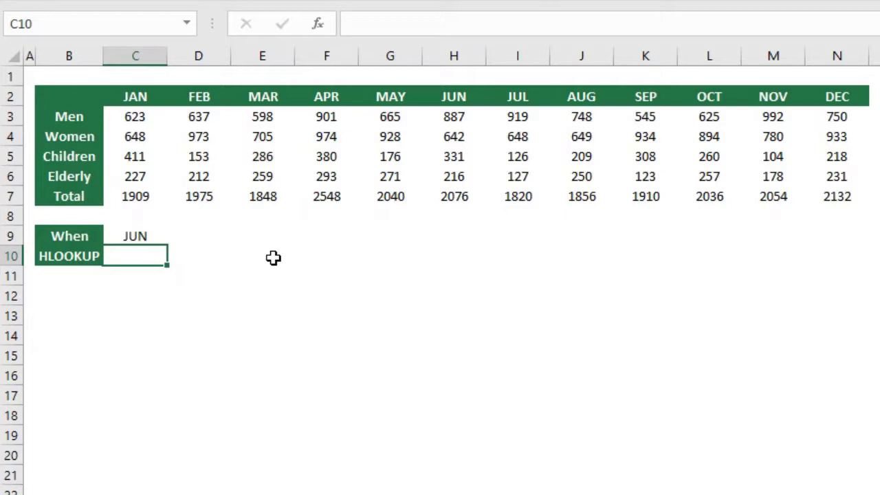
type("=H")
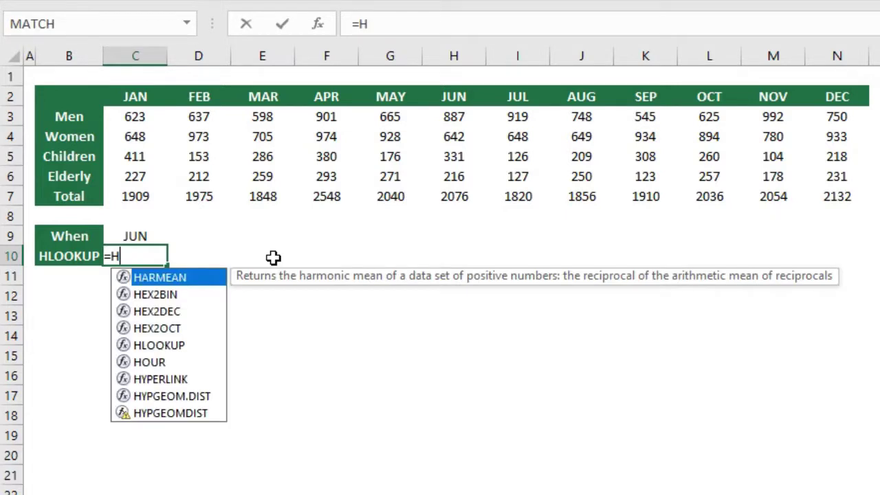
type("LOO")
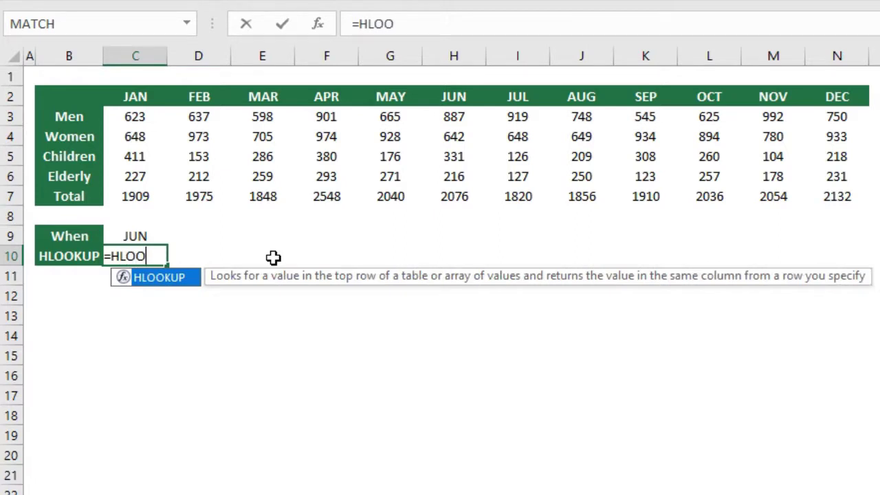
key("Tab")
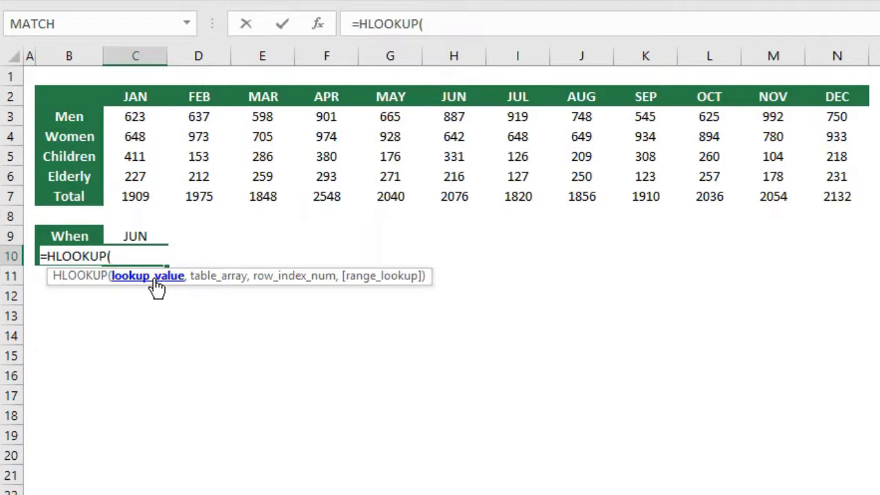
left_click(153, 235)
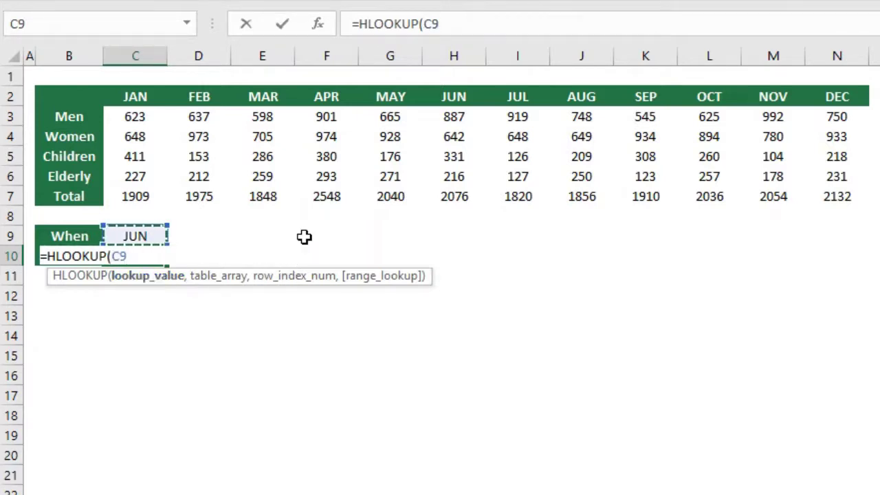
key("BackSpace")
key("BackSpace")
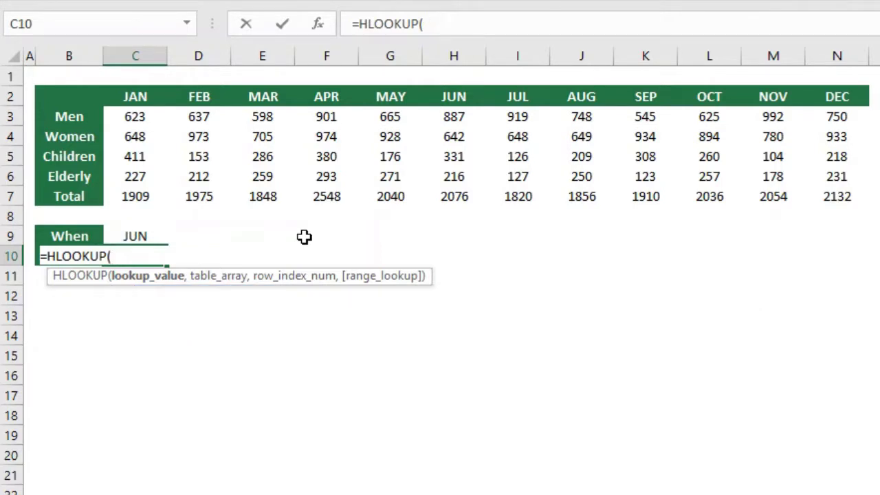
type("\"JUN\"")
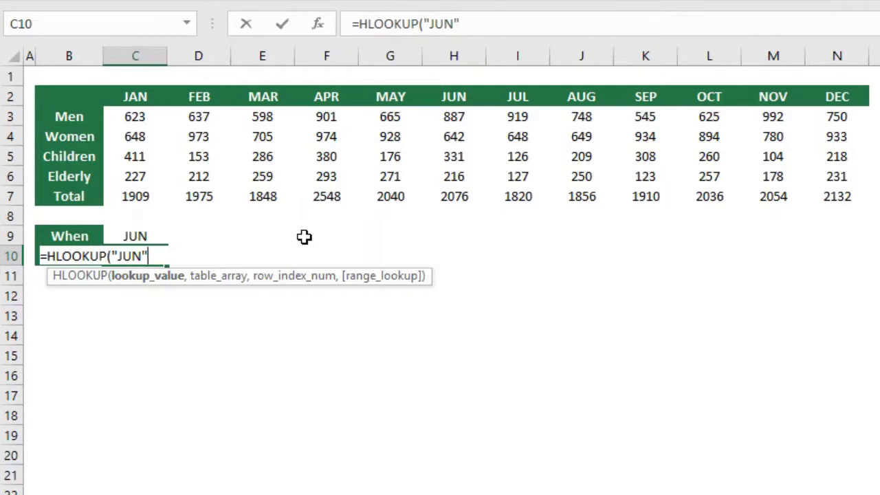
key("BackSpace")
key("BackSpace")
key("BackSpace")
key("BackSpace")
key("BackSpace")
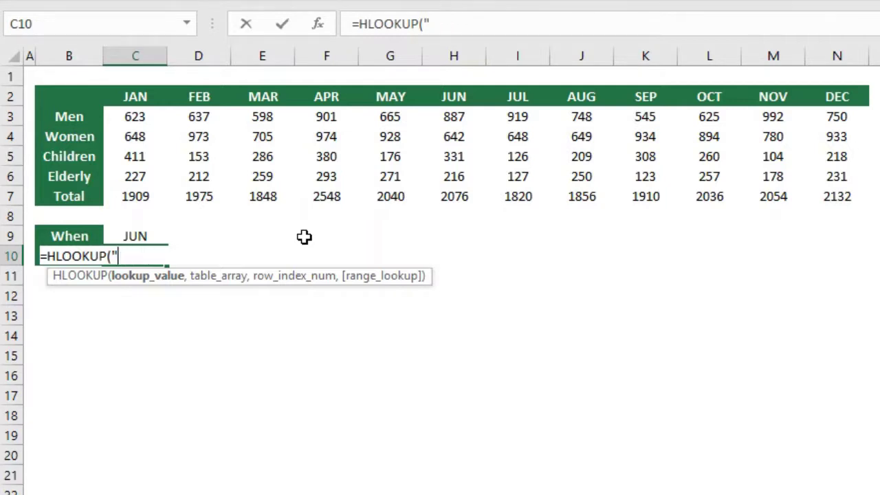
key("Up")
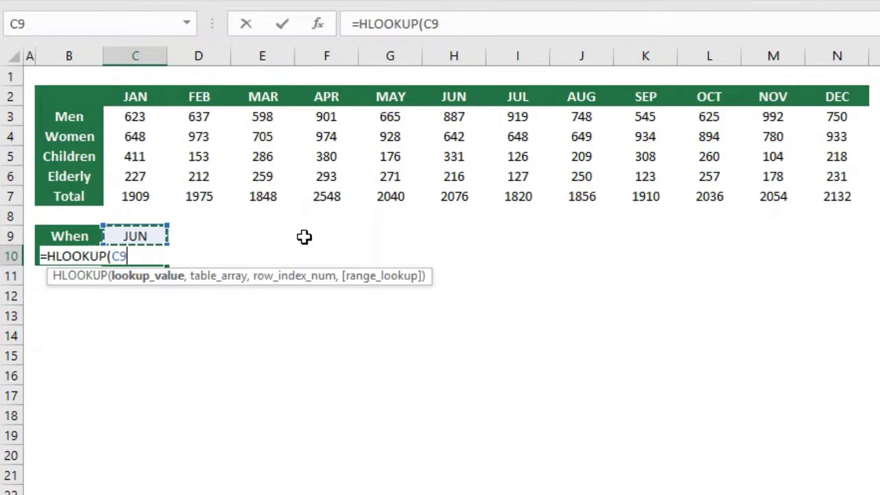
- Add C2:N7 as the table array, so the formula reads =HLOOKUP(C9,C2:N7,
type(",")
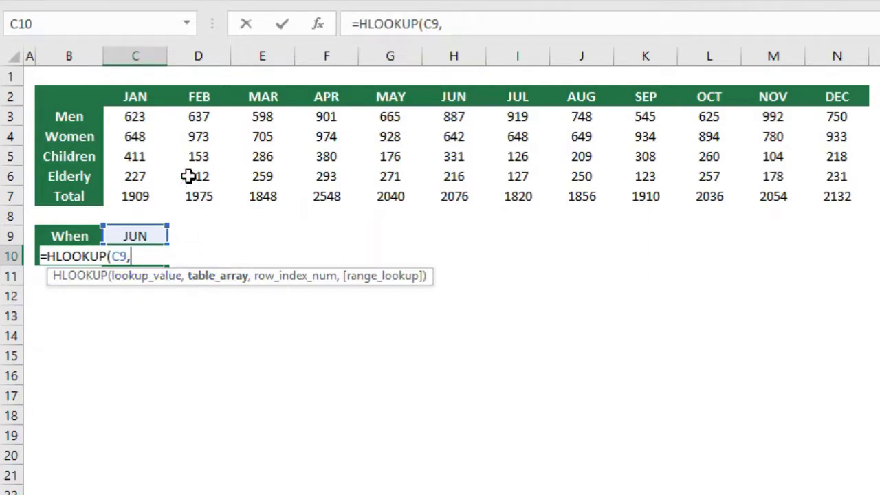
mouse_move(136, 98)
left_mouse_down()
mouse_move(825, 102)
mouse_move(824, 195)
mouse_move(844, 192)
mouse_move(350, 161)
mouse_move(184, 97)
mouse_move(120, 96)
left_mouse_up()
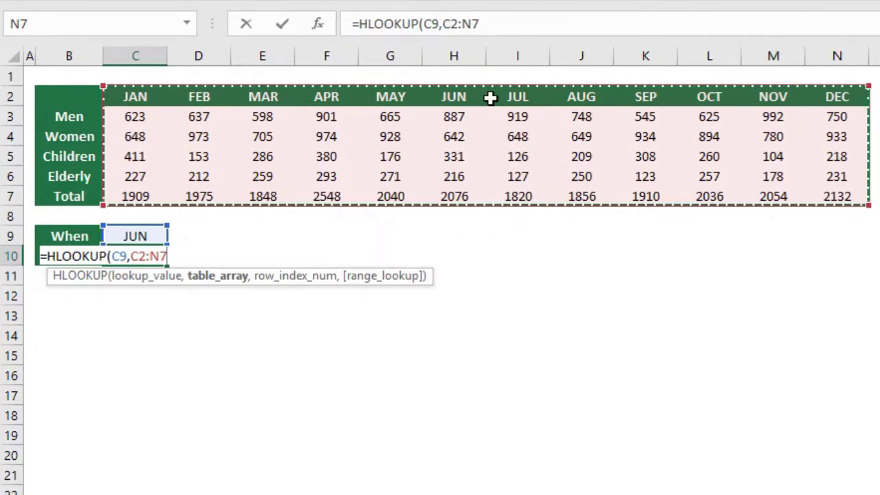
left_click_drag(146, 76, 837, 196)
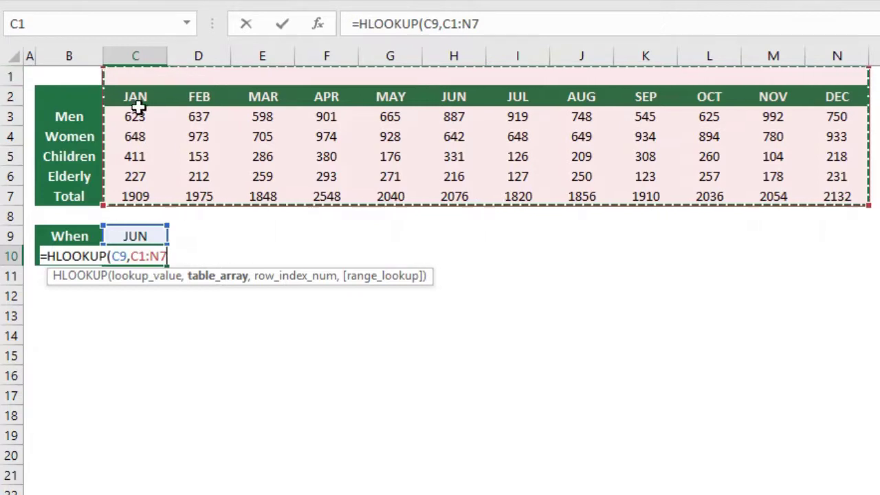
left_click_drag(135, 101, 840, 199)
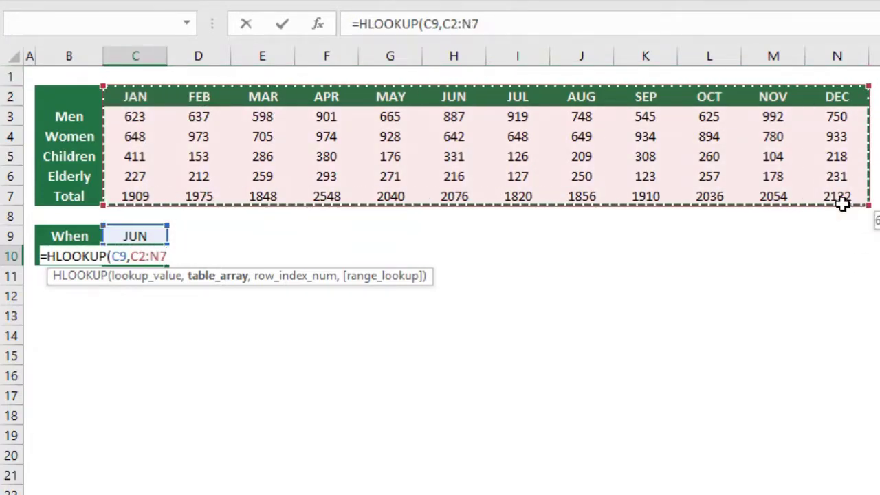
type(",")
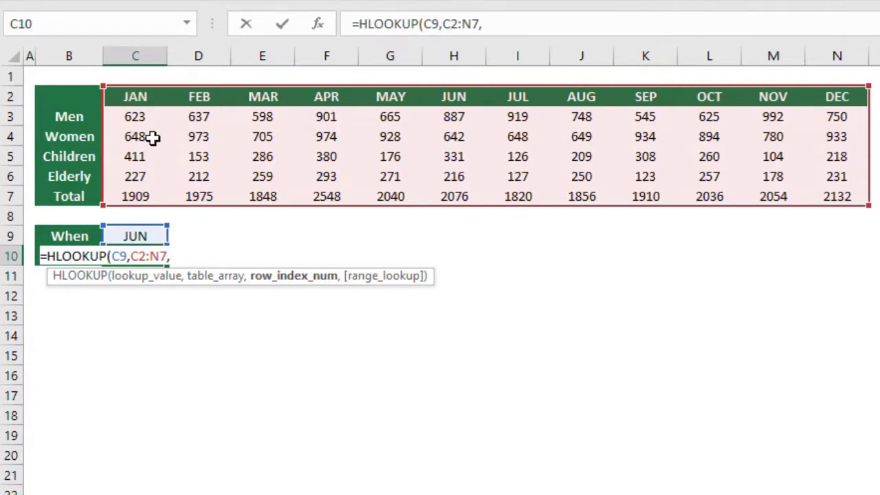
- Complete the C10 formula as =HLOOKUP(C9,C2:N7,4,FALSE) with row index 4 and exact match
type("4,")
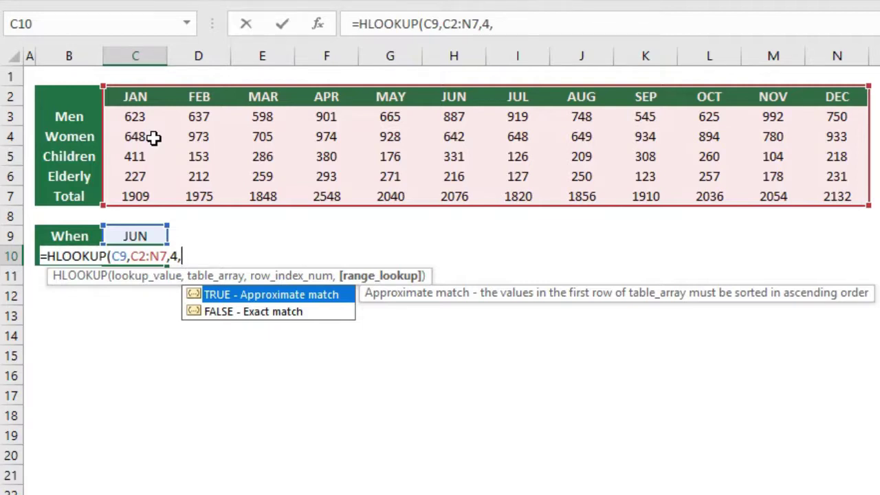
type("FA,SE")
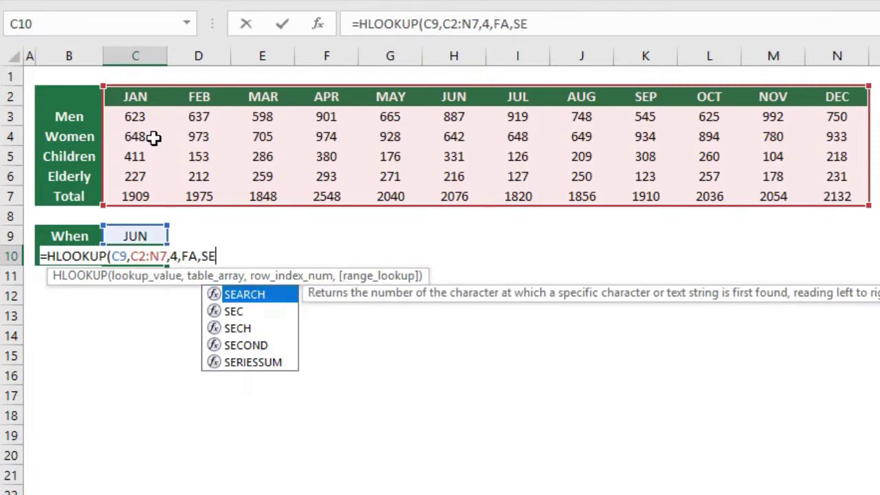
key("BackSpace")
key("BackSpace")
key("BackSpace")
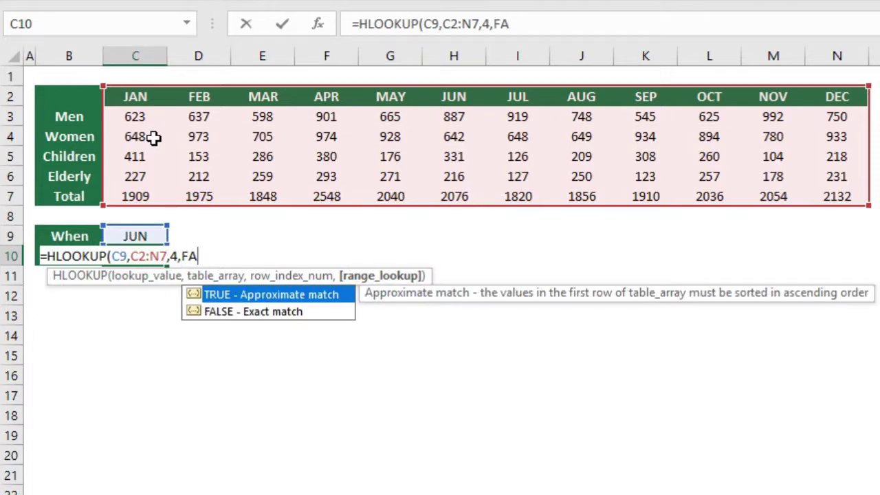
type("LSE")
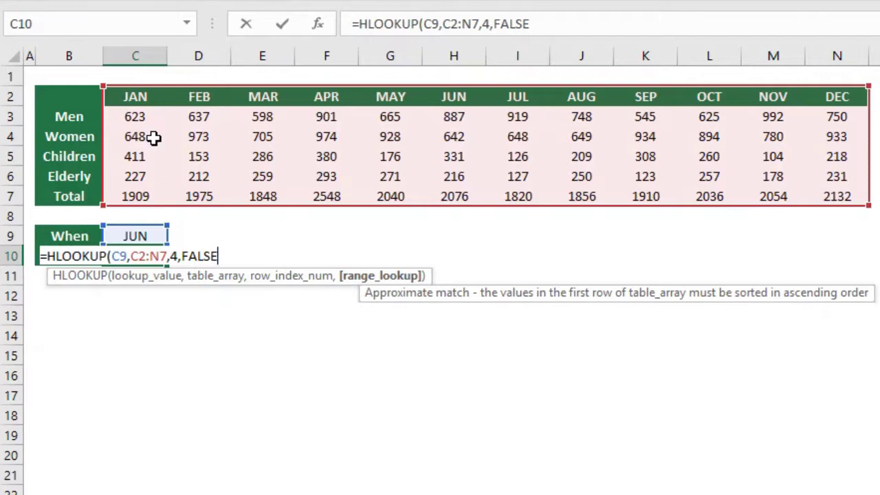
type(")")
- Enter the C10 formula and check its result against the Children count for JUN
key("Return")
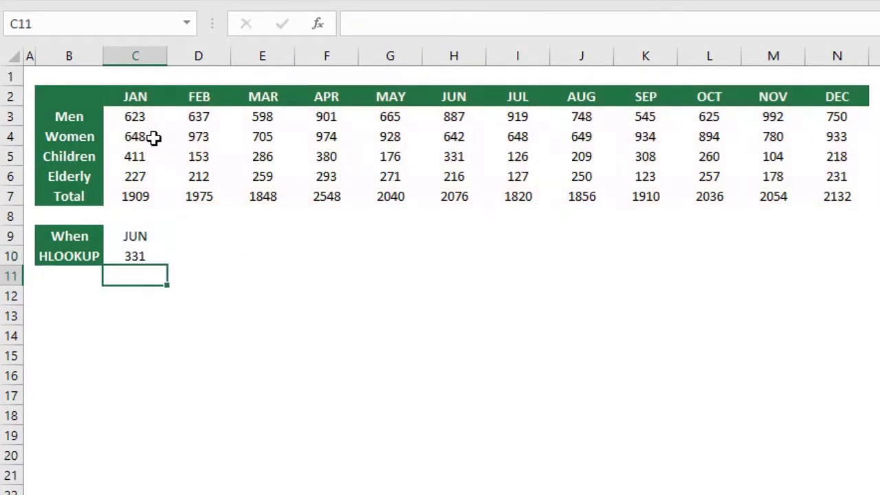
left_click(134, 256)
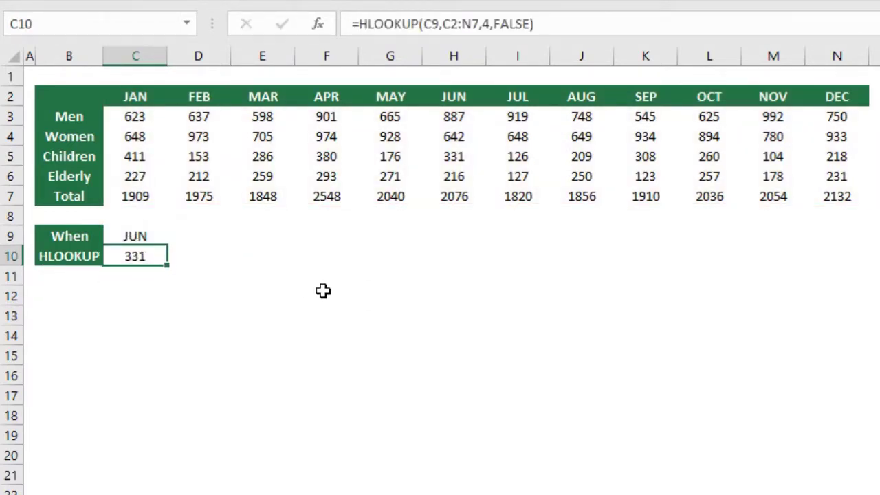
left_click_drag(447, 93, 449, 158)
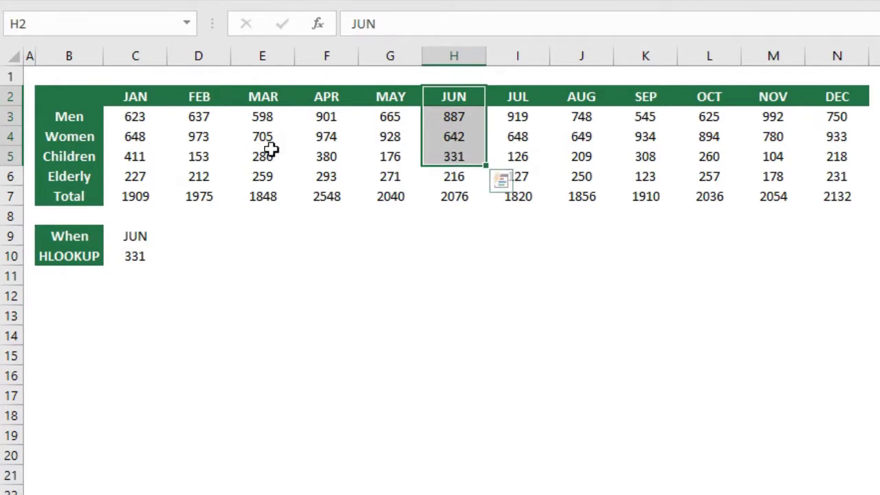
left_click_drag(89, 159, 462, 154)
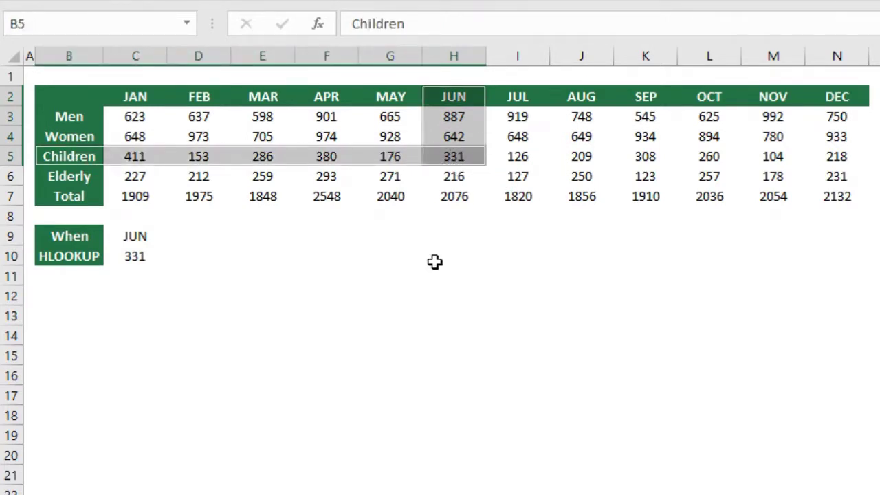
- Change the month in C9 to MAR and locate the Children count for March
left_click(114, 236)
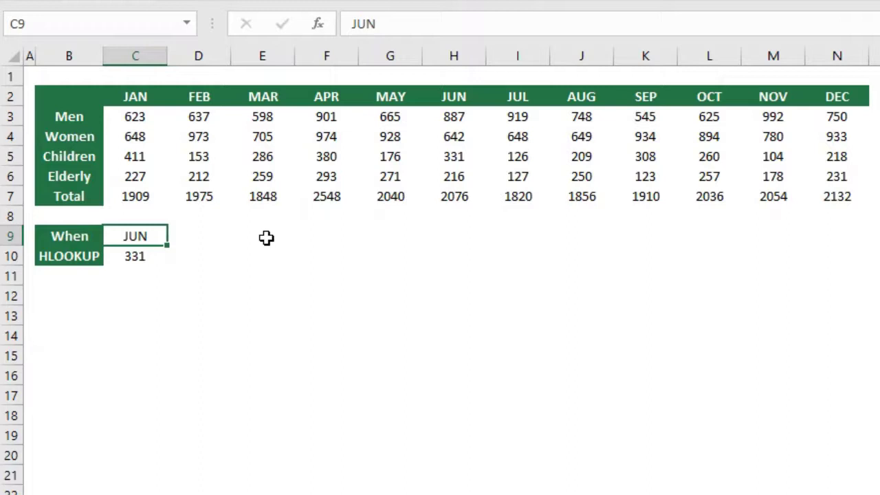
type("MAR")
key("Return")
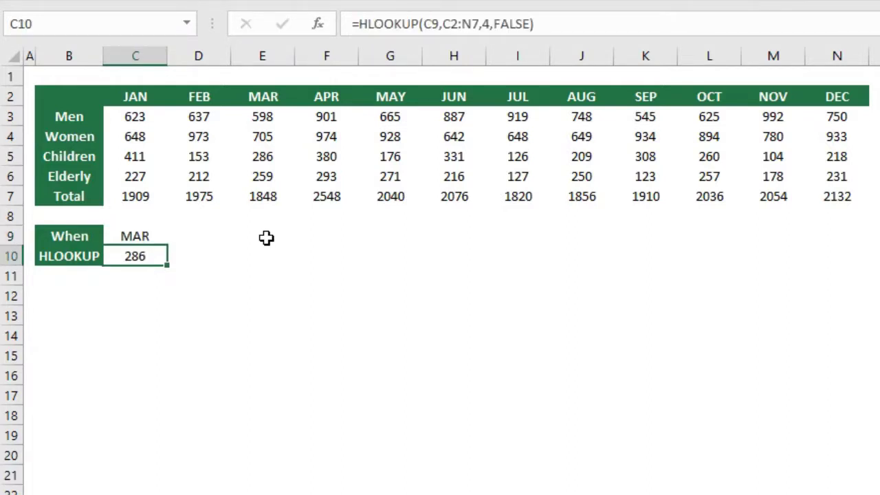
left_click_drag(271, 96, 267, 148)
left_click_drag(95, 157, 271, 156, "ctrl")
- Change the C10 row index from 4 to 2, returning 598, the Men count for MAR
left_click(196, 311)
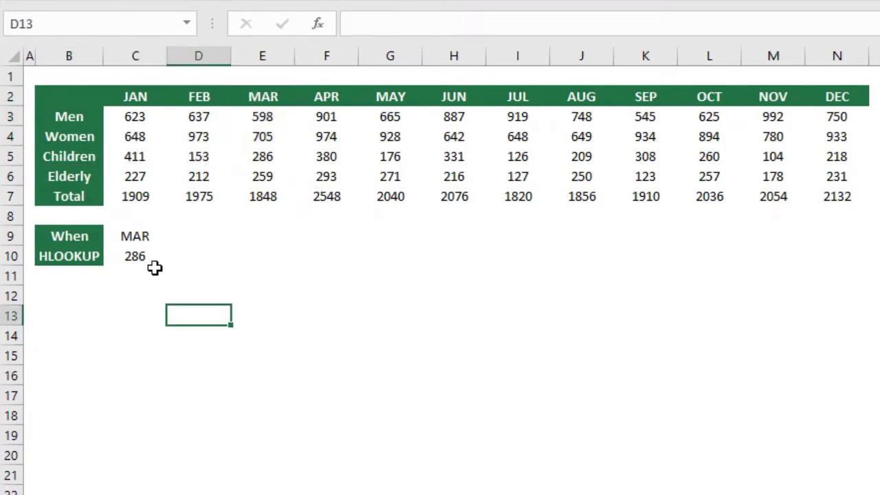
left_click(149, 261)
key("F2")
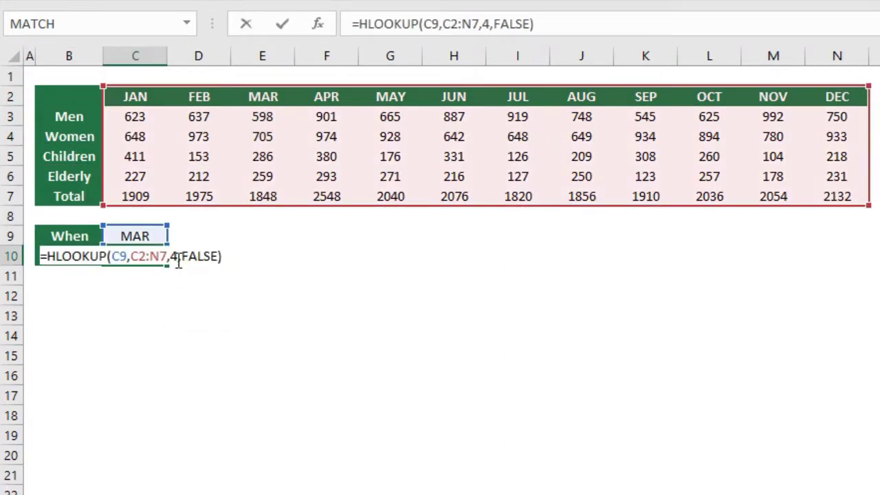
left_click(177, 257)
key("BackSpace")
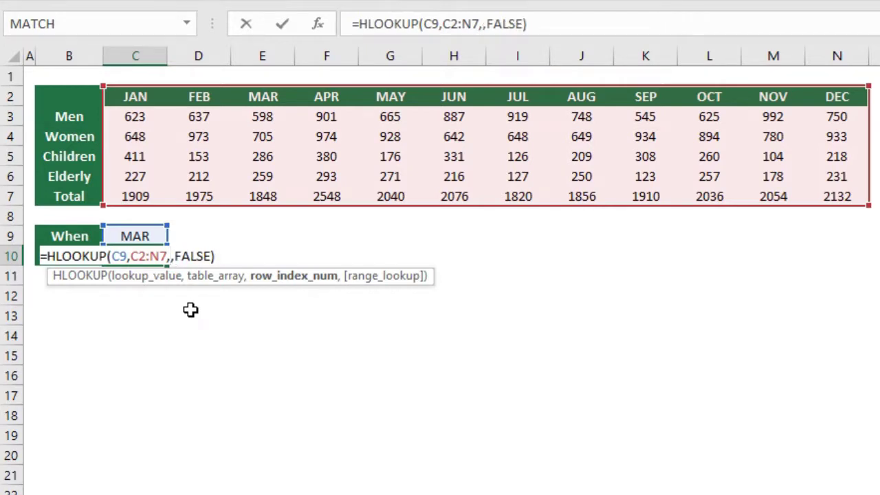
type("2")
key("Return")
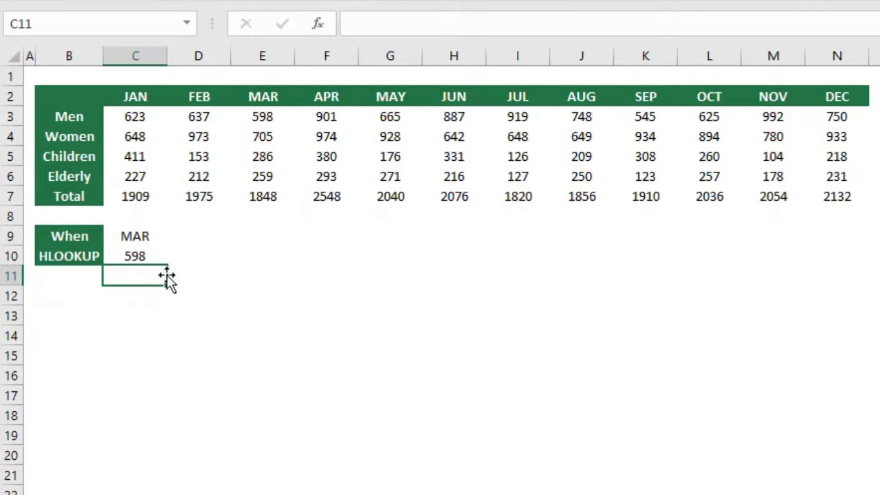
left_click(154, 255)
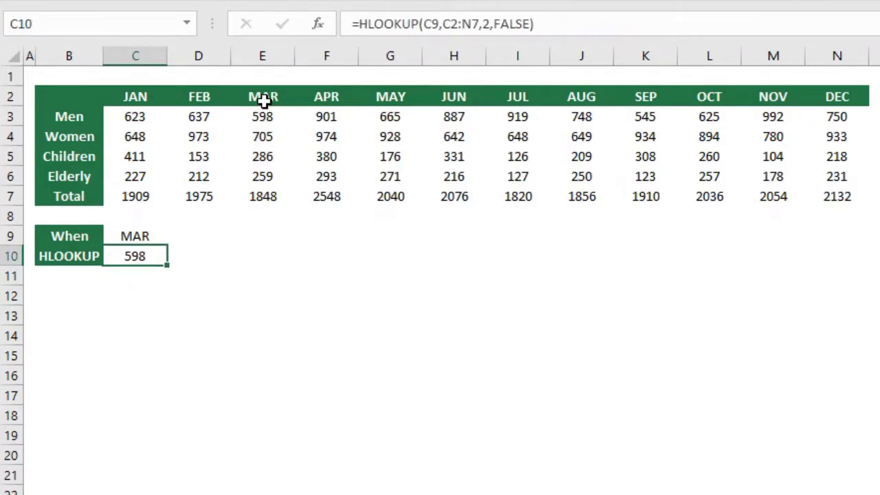
left_click_drag(261, 95, 265, 116)
left_click_drag(85, 117, 245, 118)
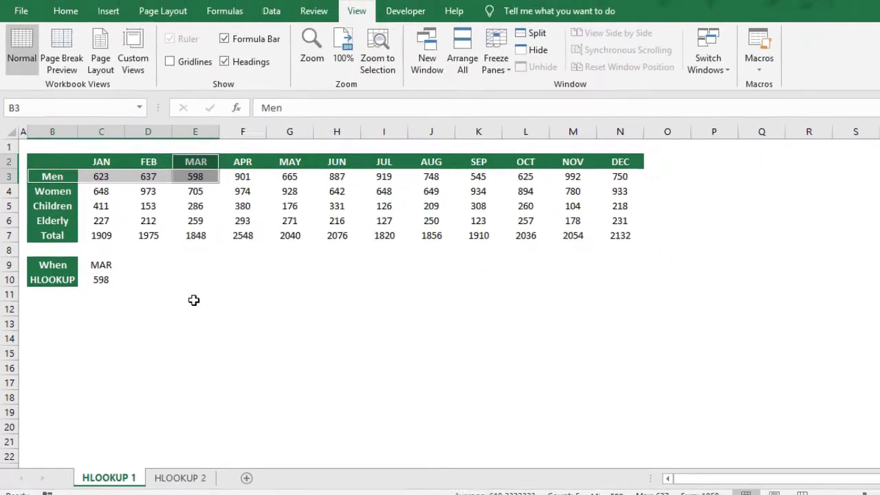
- Switch to the HLOOKUP 2 sheet and review the ticket table's From ages 0, 16 and 60
left_click(180, 469)
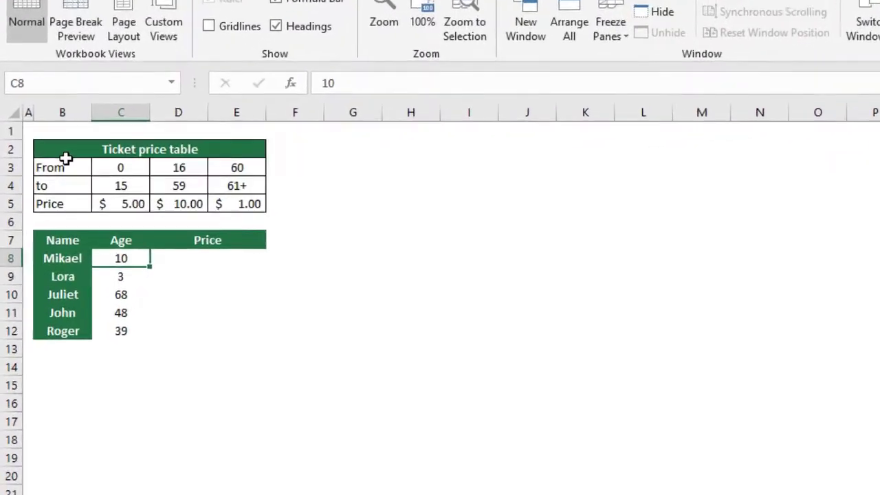
left_click_drag(65, 158, 246, 213)
left_click_drag(335, 199, 340, 199)
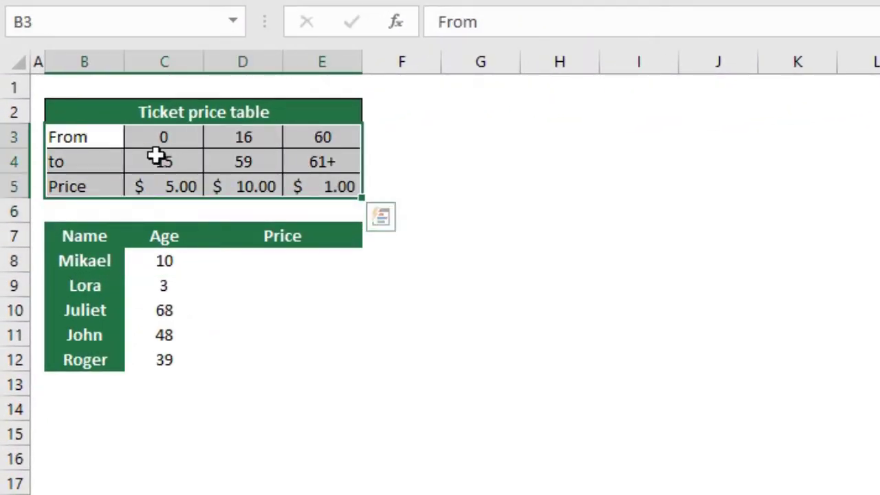
left_click(170, 138)
left_click(240, 136)
left_click(334, 136)
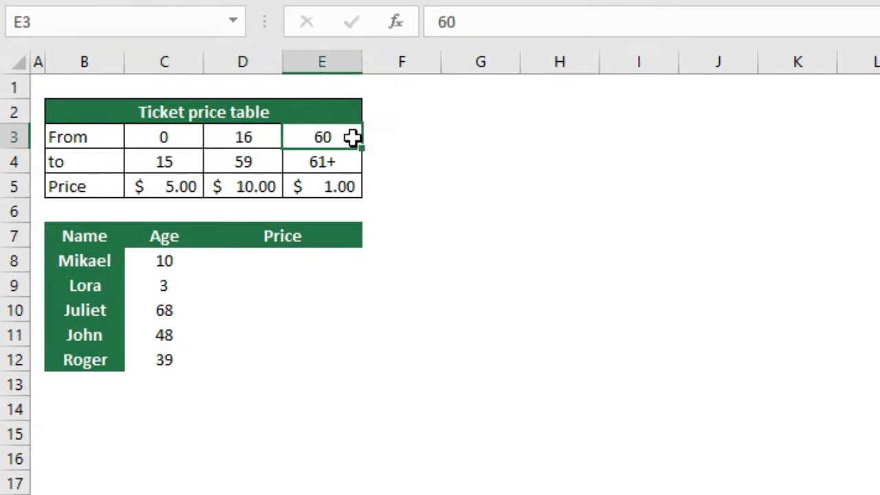
left_click(196, 138)
left_click_drag(196, 138, 197, 149)
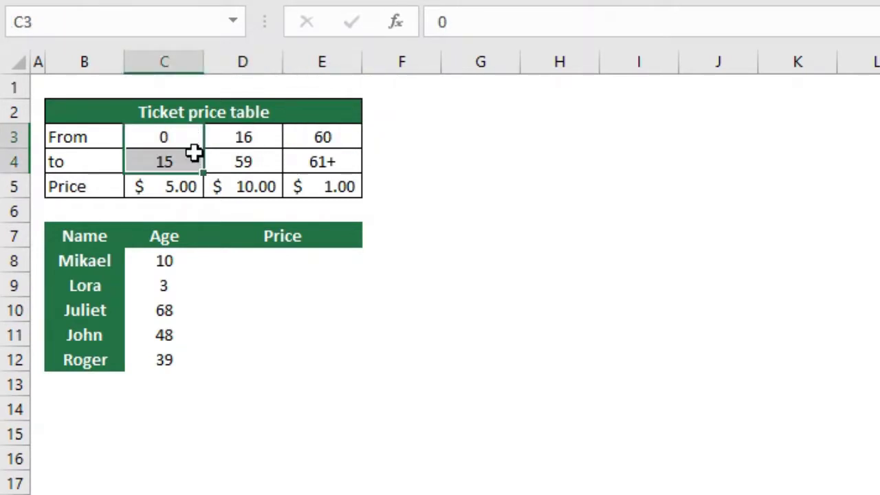
- Review the $5.00, $10.00 and $1.00 prices and the names and ages in C8:C12
left_click(158, 185)
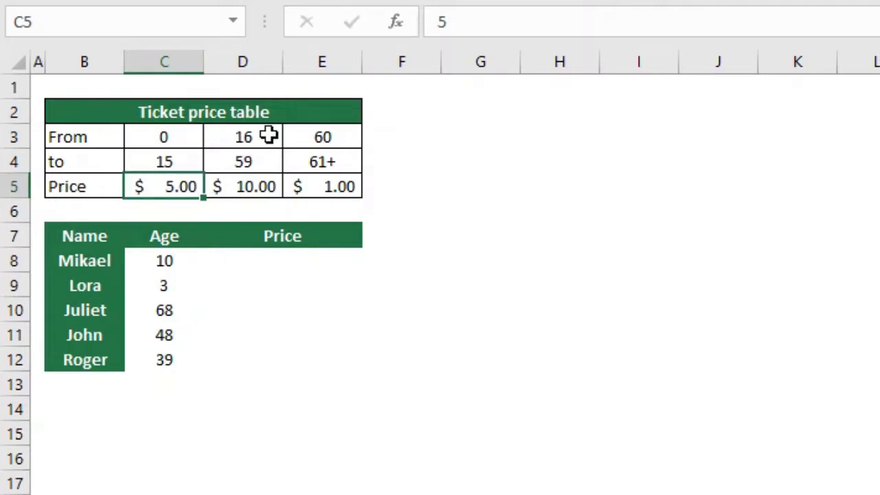
left_click_drag(268, 136, 267, 169)
left_click(241, 190)
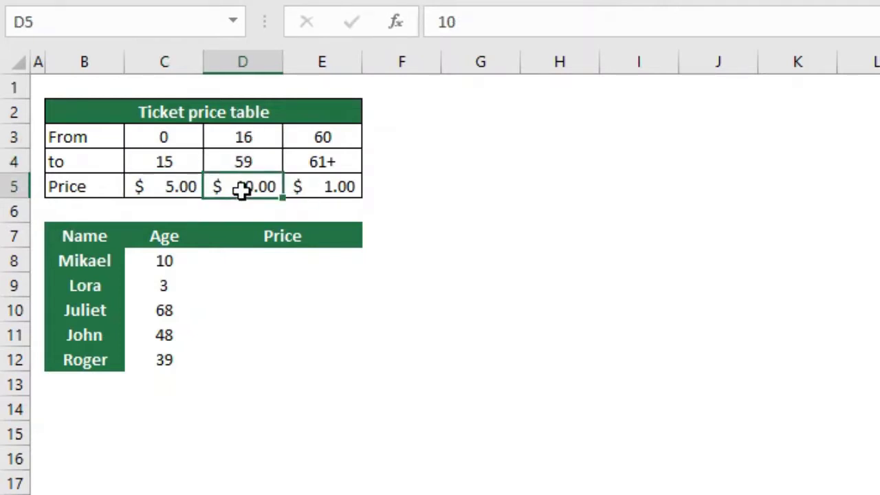
left_click(341, 137)
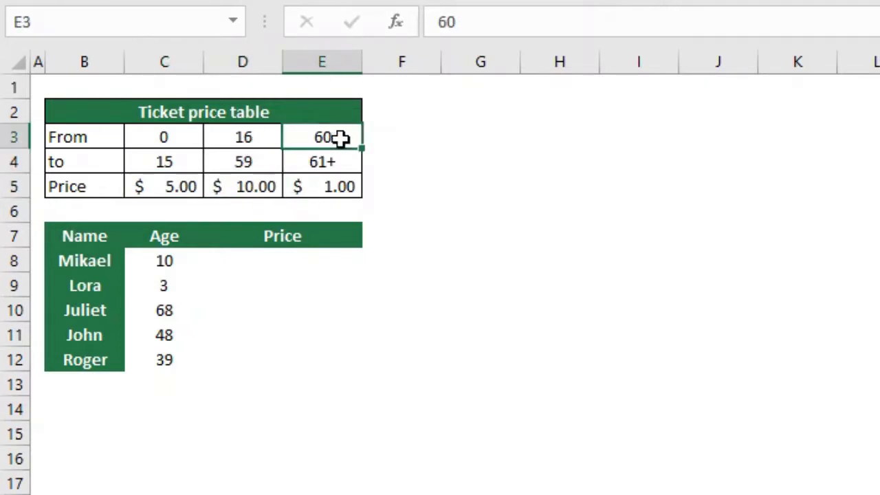
left_click(352, 186)
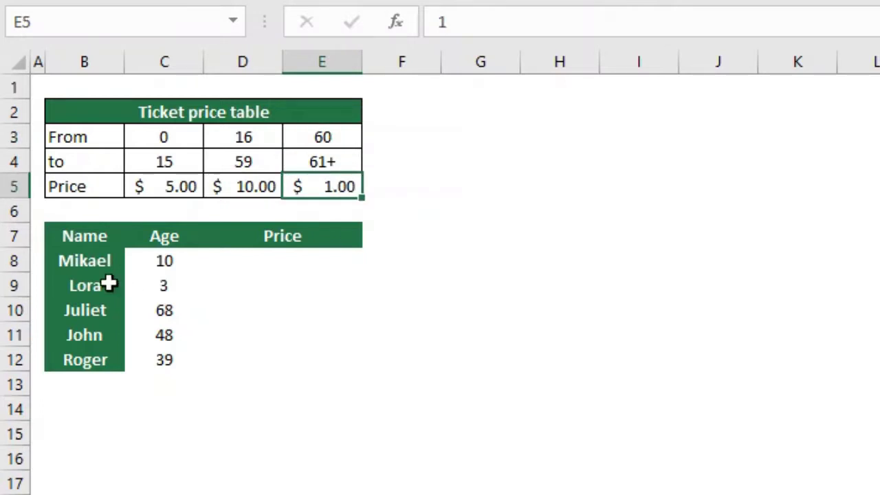
left_click_drag(101, 262, 96, 360)
left_click_drag(192, 255, 177, 359)
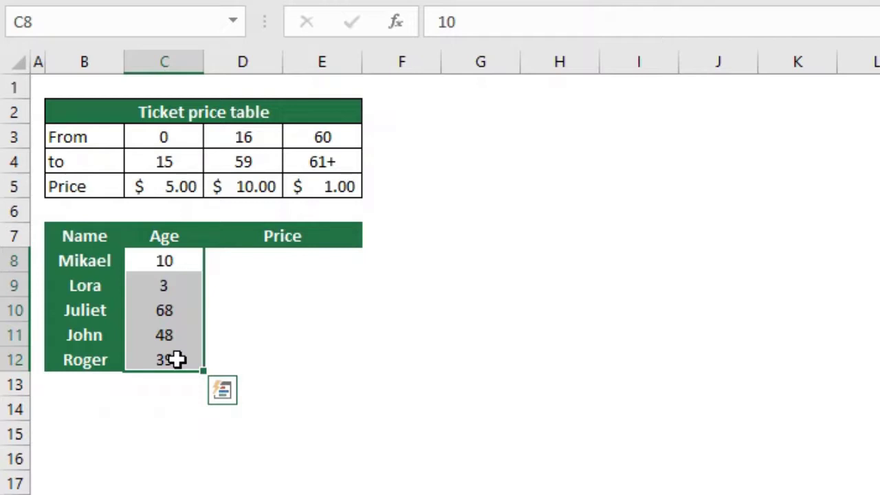
left_click(301, 268)
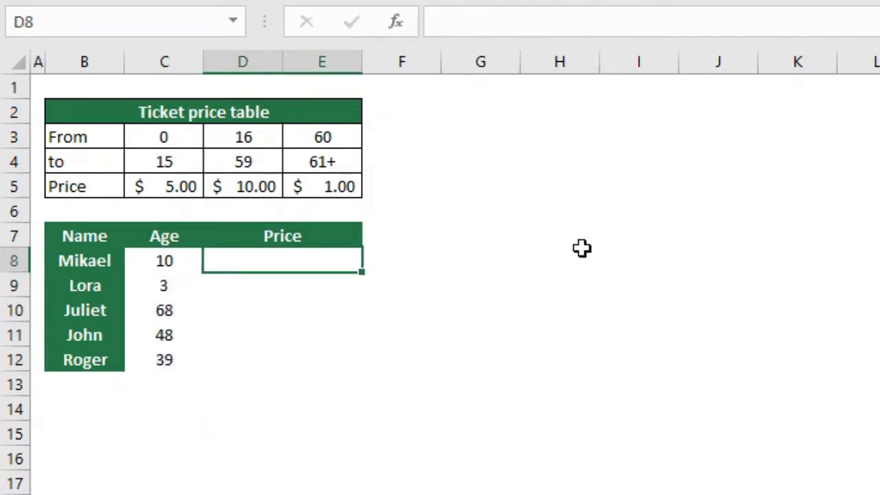
- Start an HLOOKUP in D8 using the age in C8 as the lookup value
type("=VLOO")
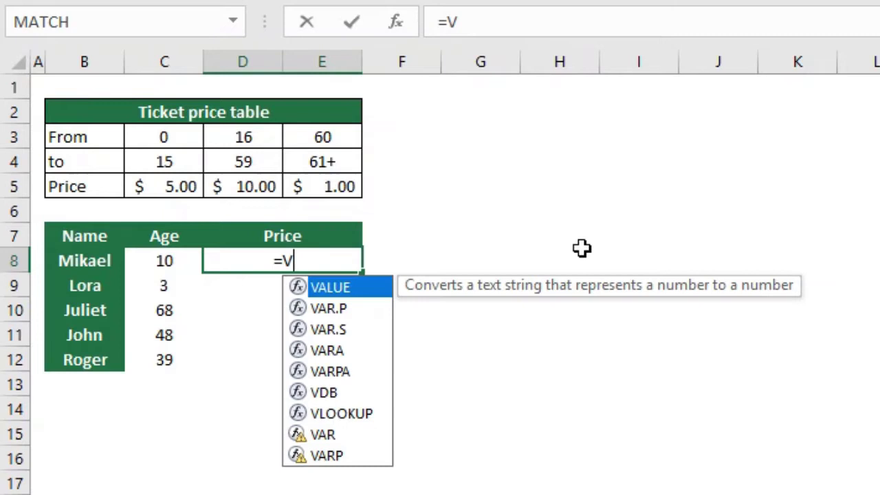
key("BackSpace")
key("BackSpace")
key("BackSpace")
key("BackSpace")
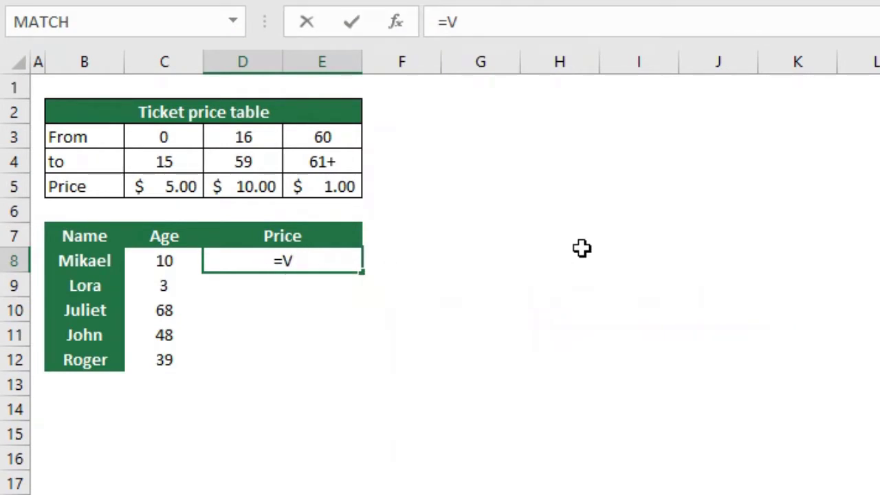
type("HLOOK")
key("Tab")
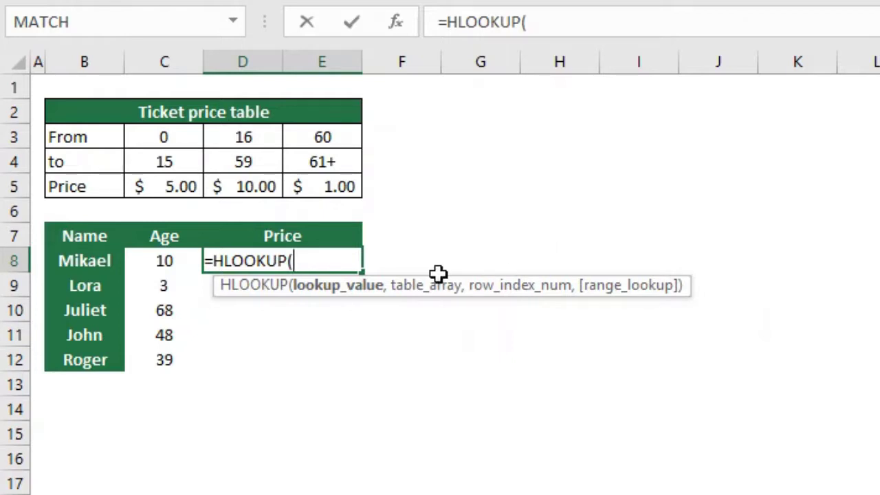
left_click(168, 261)
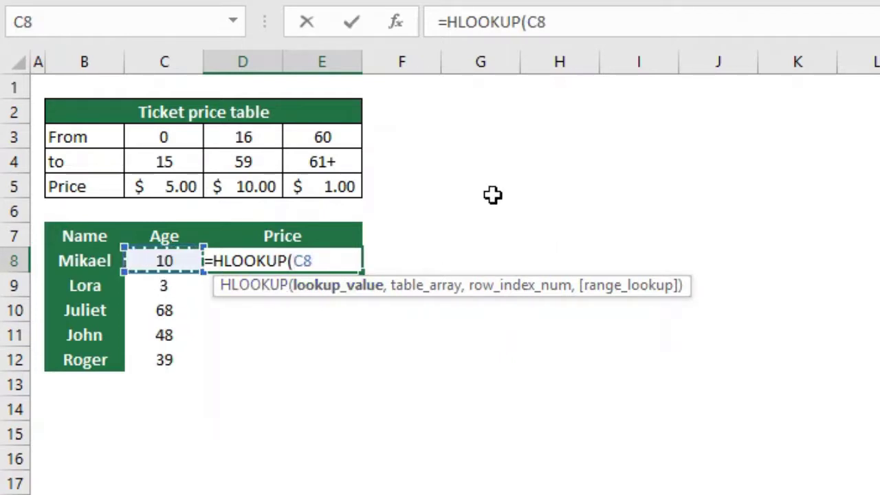
type(",")
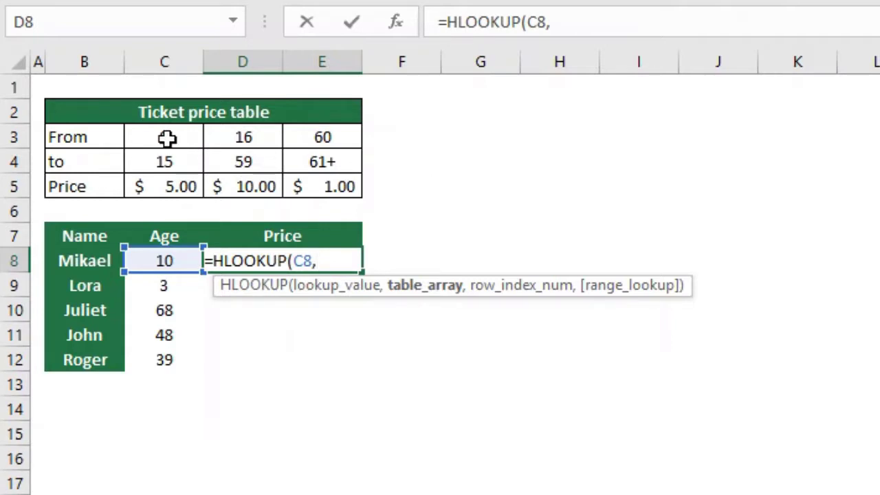
- Add the absolute range $C$3:$E$5, row 3 and TRUE, returning $5.00 for age 10
left_click_drag(167, 138, 343, 183)
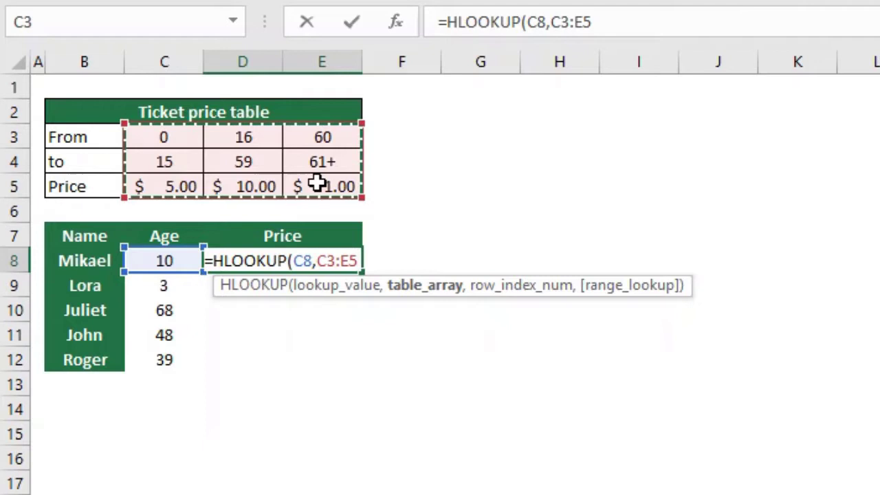
key("F4")
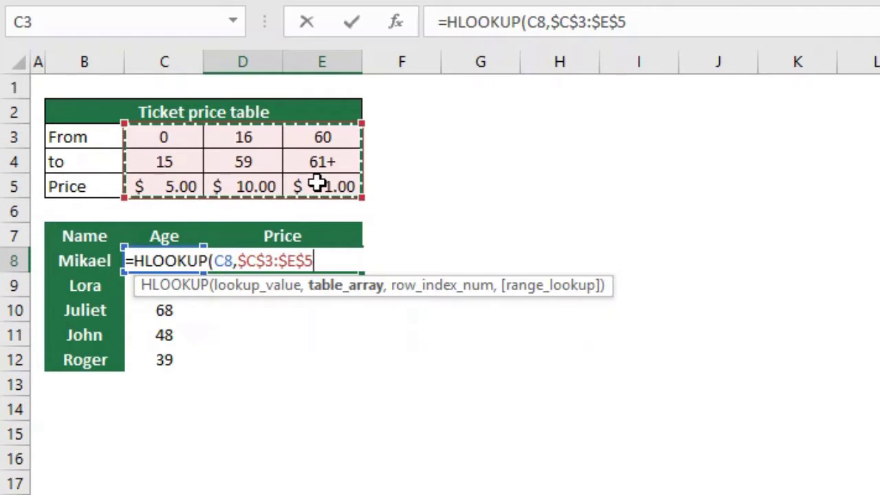
type(",")
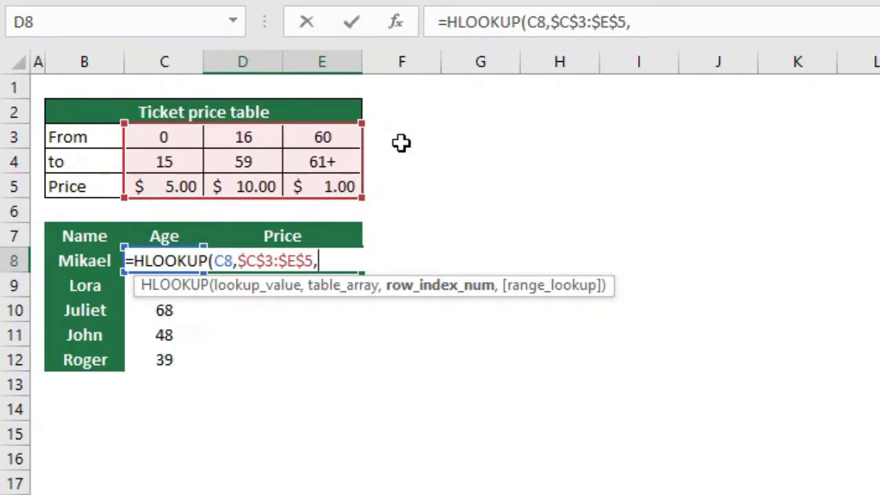
type("3,")
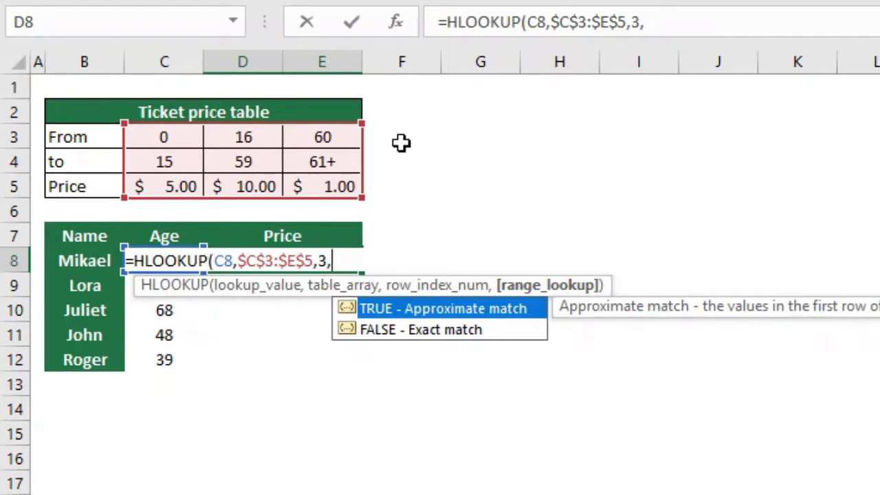
type("TRUE)")
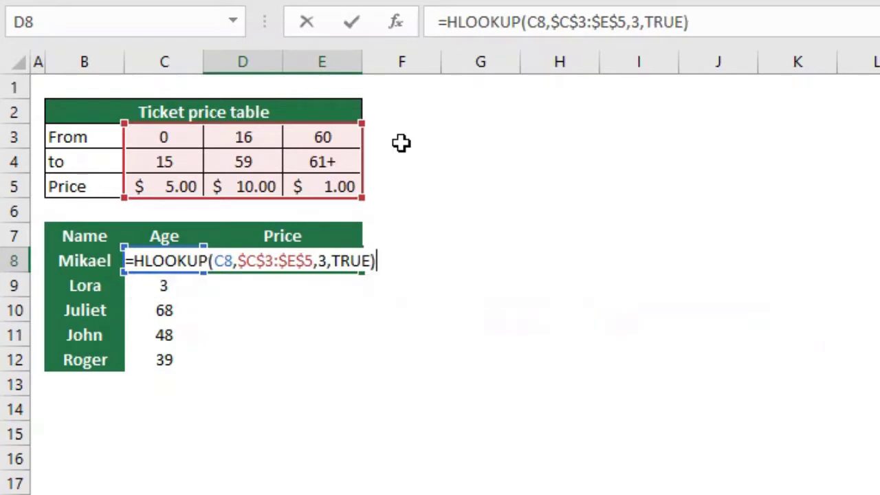
key("Return")
key("Up")
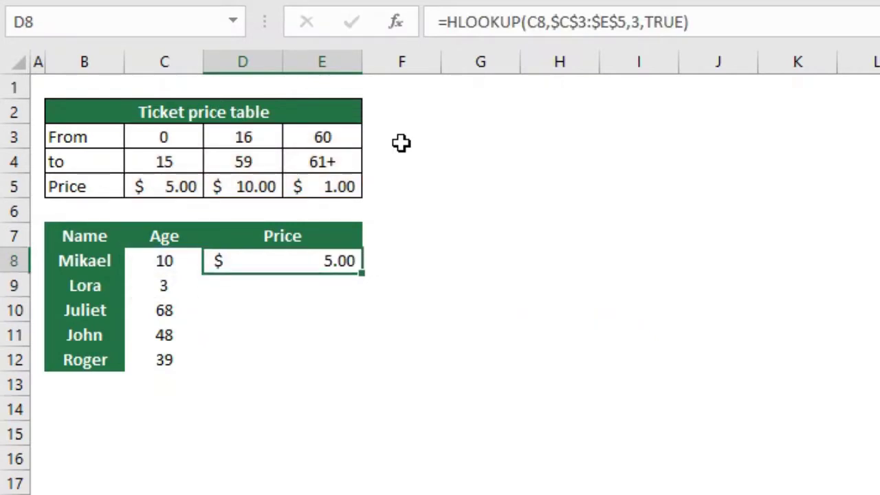
- Copy the D8 formula into D9:D12, pricing ages 3, 68, 48, 39 at $5.00, $1.00, $10.00, $10.00
key("ctrl+c")
key("Left")
key("ctrl+Down")
key("Right")
key("shift+Up")
key("shift+Up")
key("shift+Up")
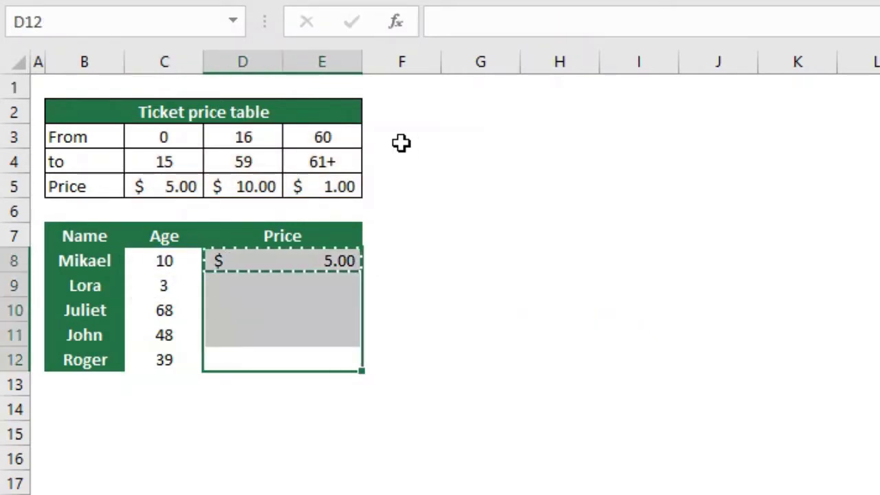
key("ctrl+v")
key("Escape")
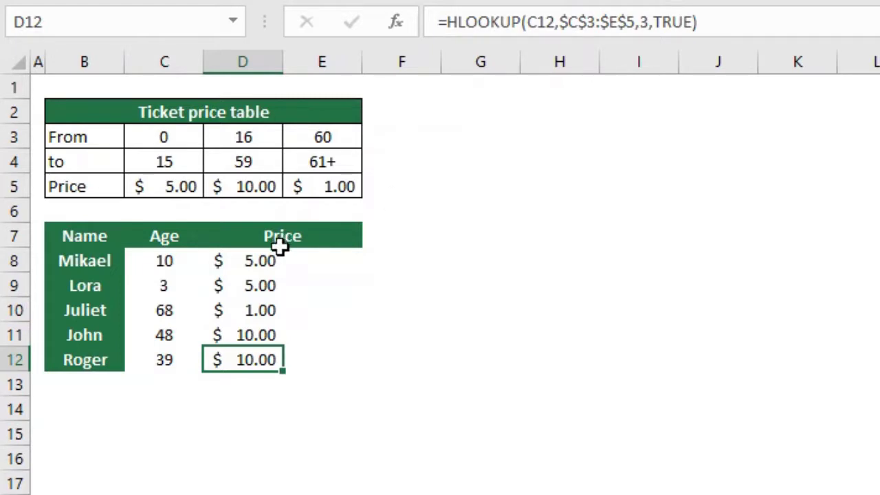
- Merge Across each price row in D8:E12 so columns D and E combine
left_click_drag(278, 258, 310, 352)
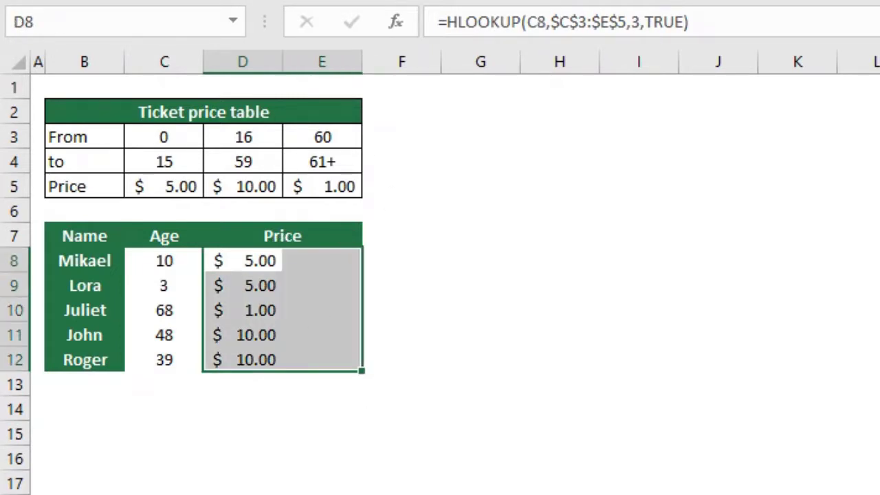
left_click(691, 6)
left_click(458, 287)
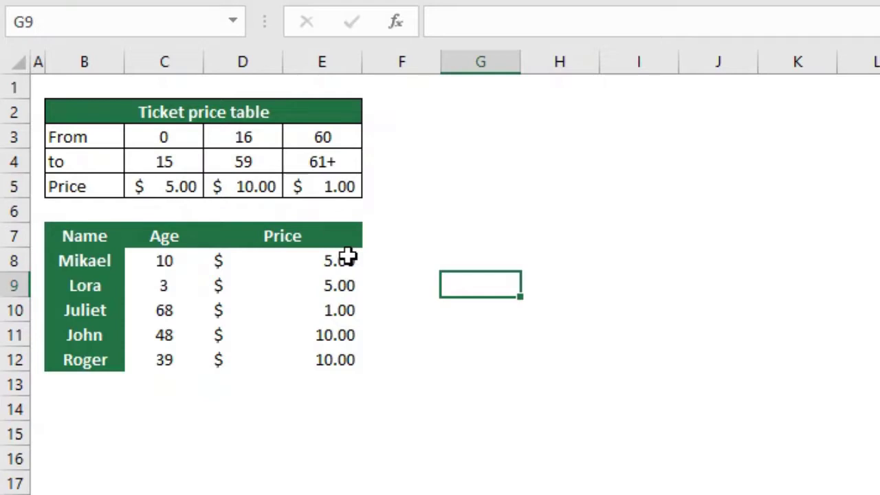
left_click(367, 260)
left_click_drag(94, 262, 246, 261)
left_click(176, 261)
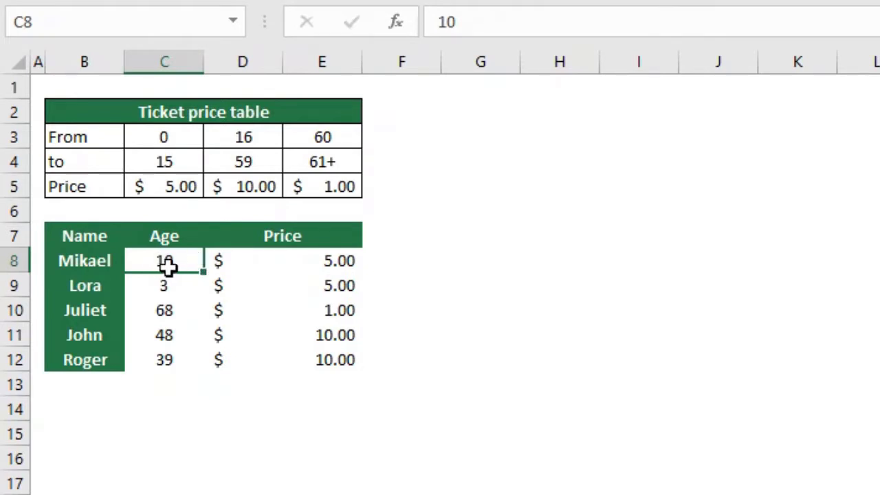
left_click_drag(188, 138, 352, 137)
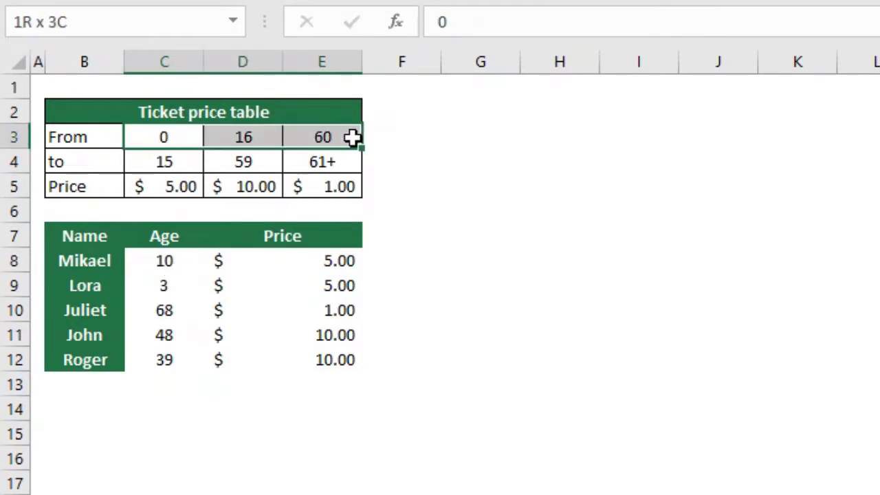
left_click_drag(172, 158, 319, 155)
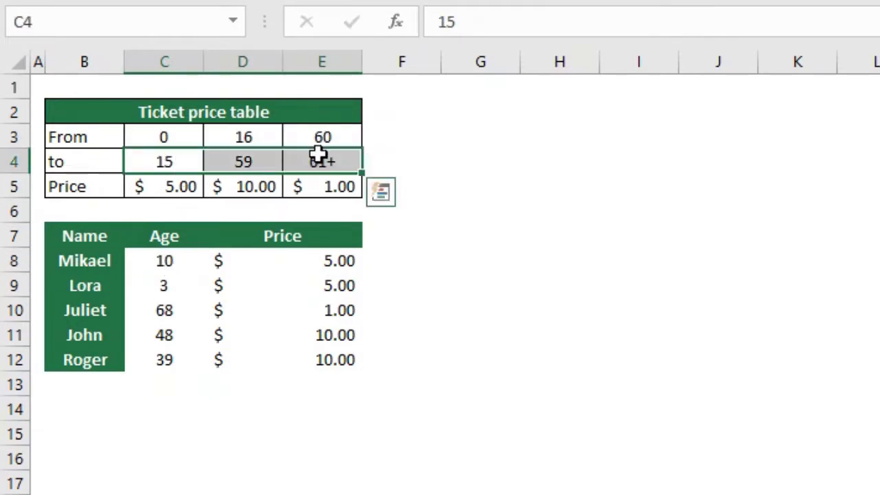
left_click(330, 266)
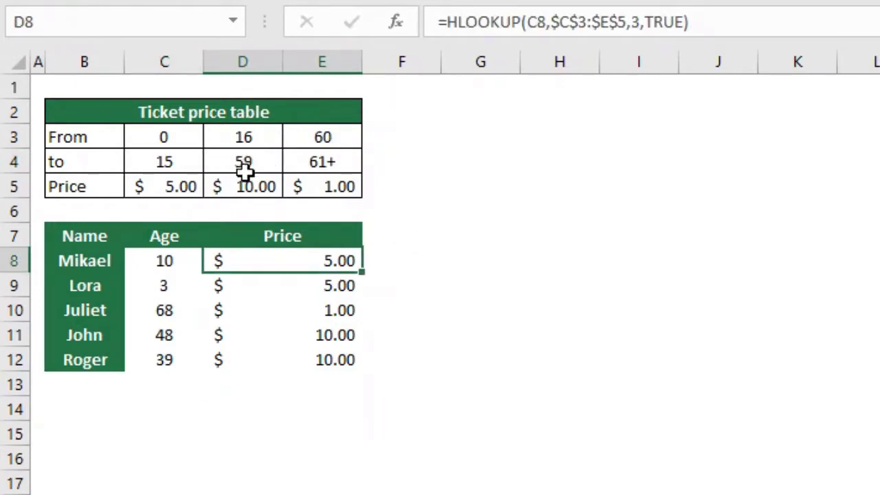
left_click(301, 187)
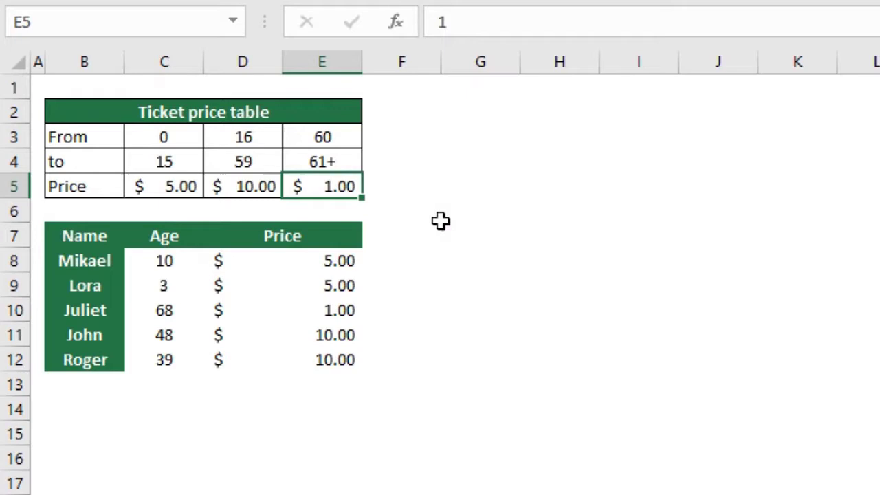
left_click(172, 260)
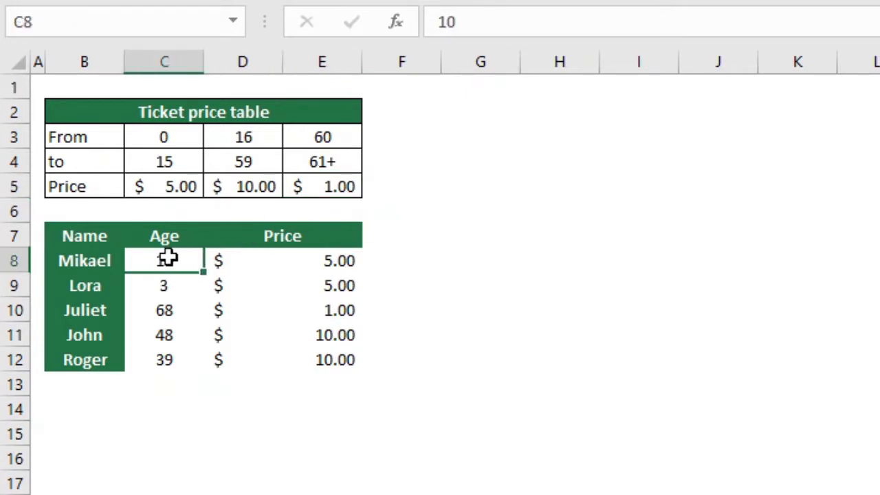
left_click(187, 142)
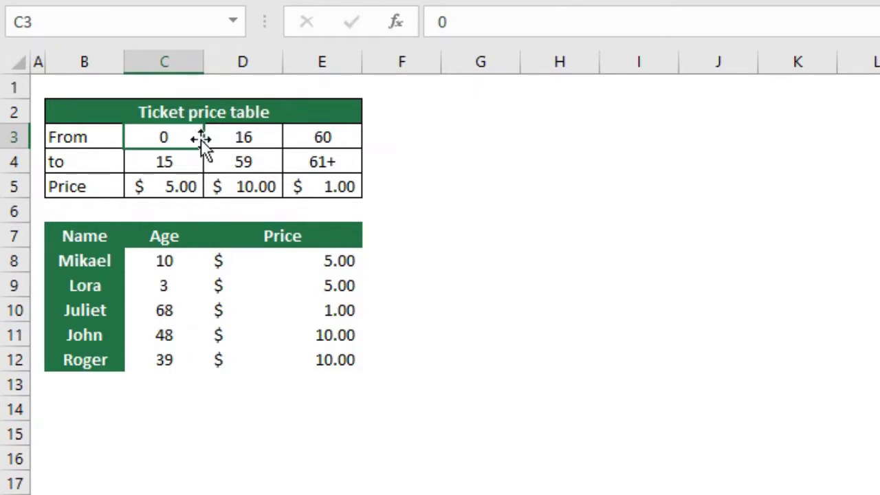
left_click(268, 137)
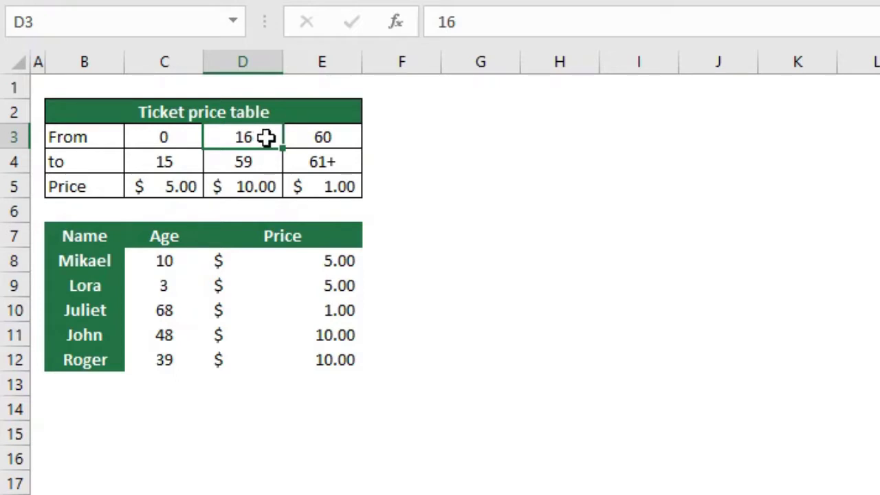
left_click(178, 129)
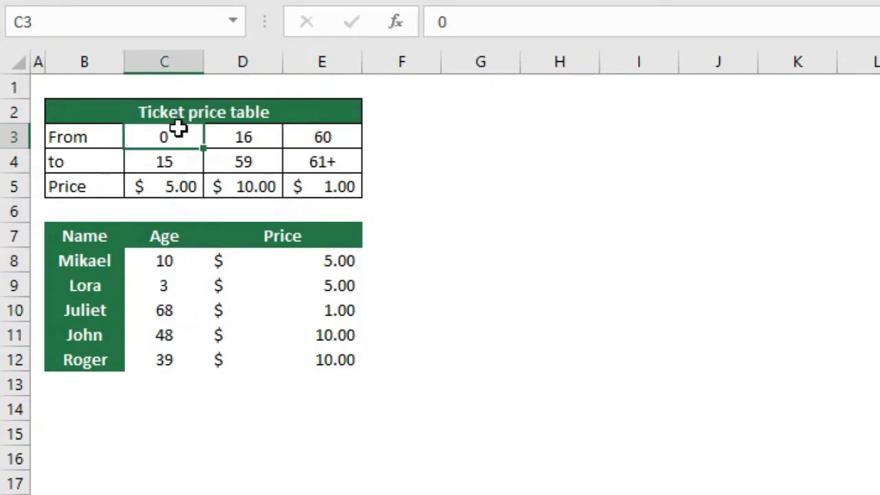
left_click(169, 190)
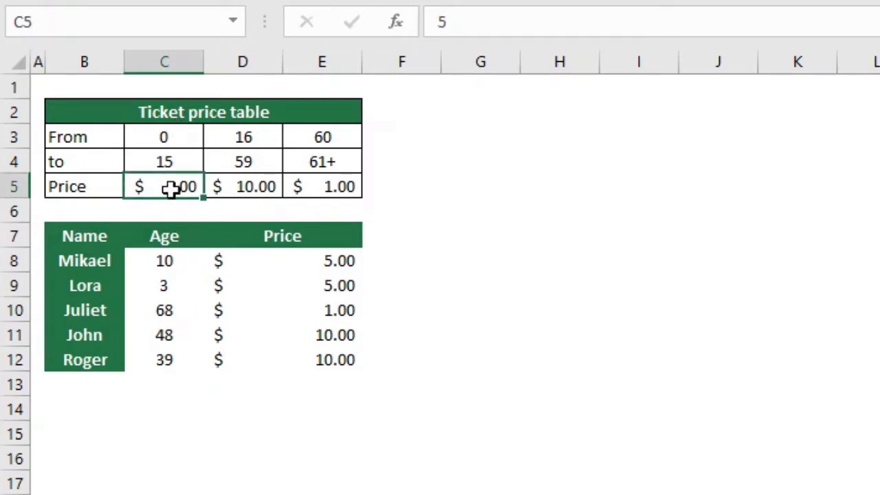
left_click(267, 260)
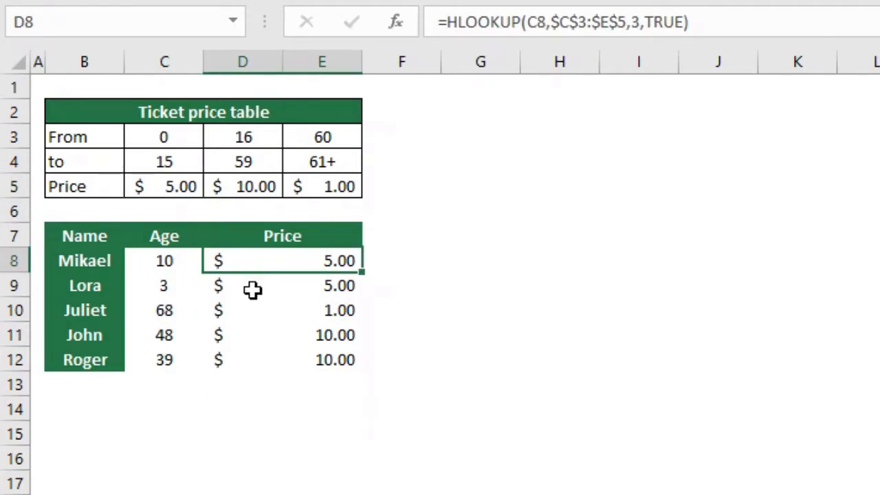
left_click(135, 316)
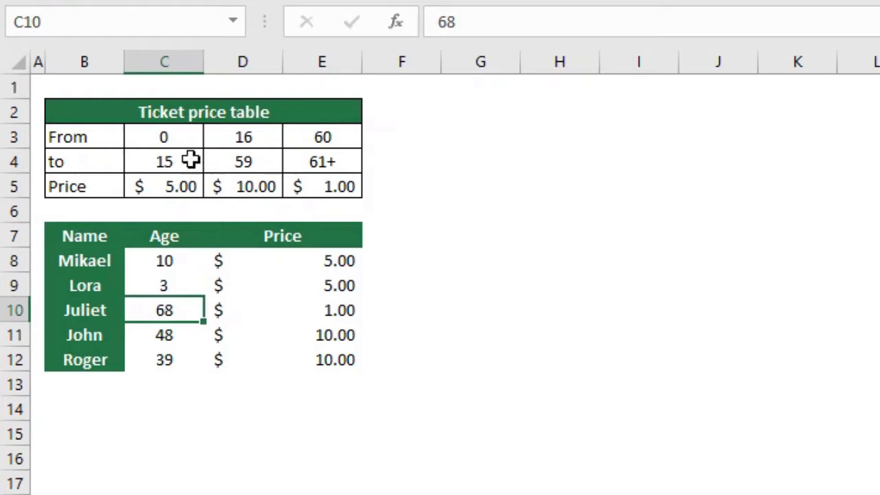
left_click(180, 140)
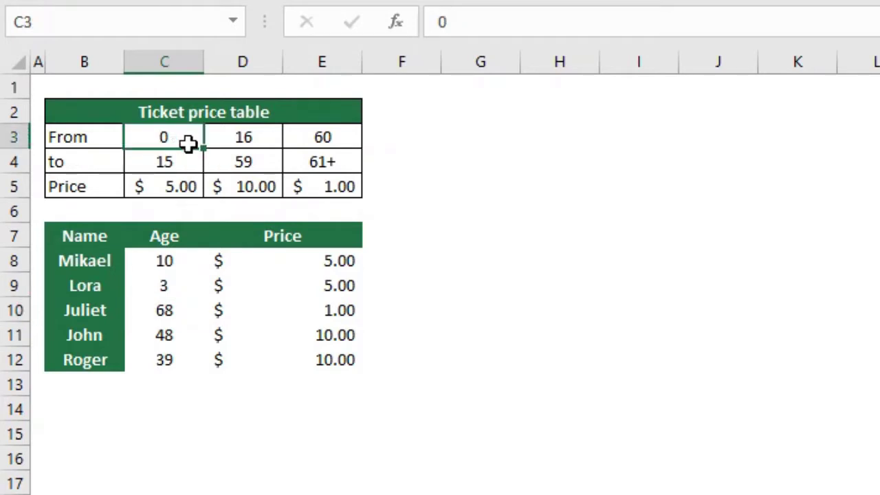
left_click(265, 136)
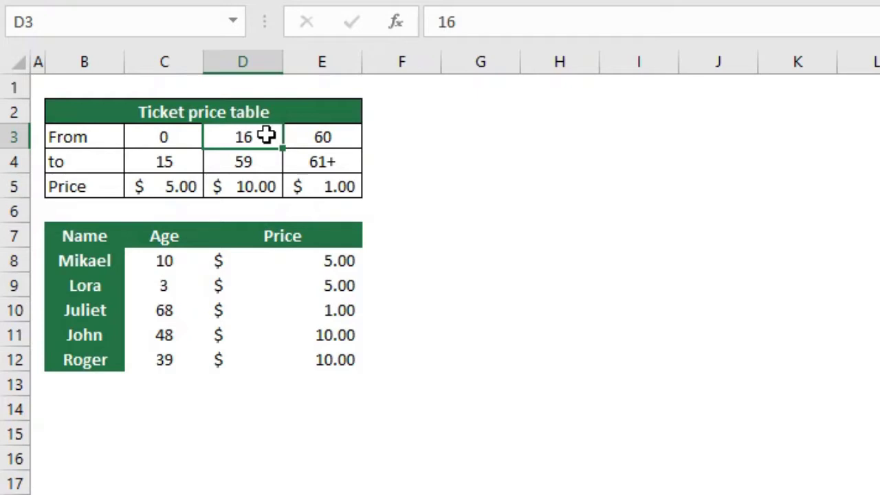
left_click(343, 142)
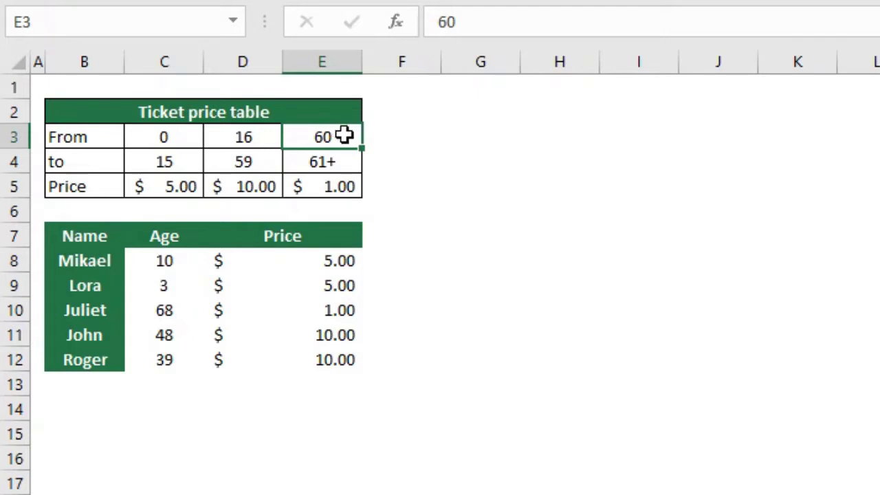
left_click(400, 140)
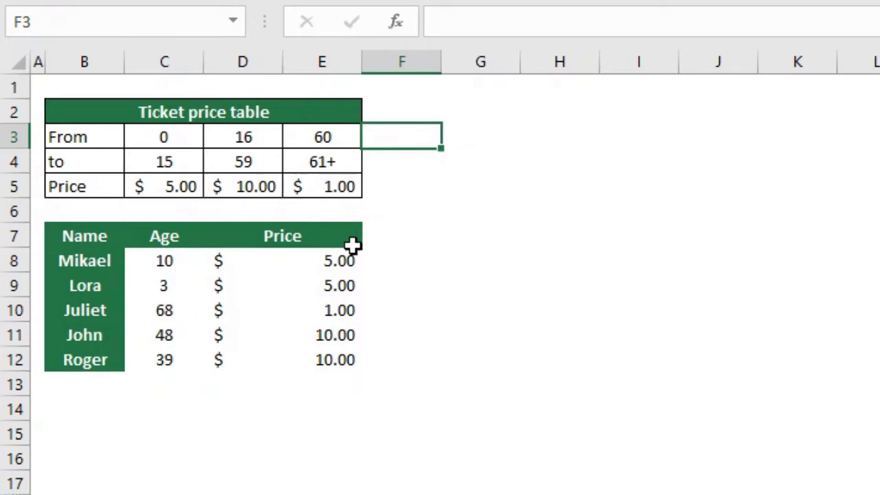
left_click(337, 261)
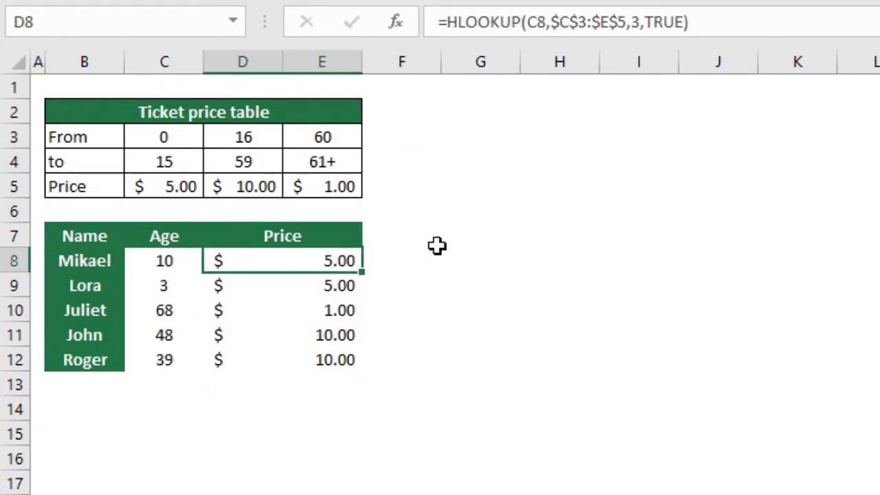
key("F2")
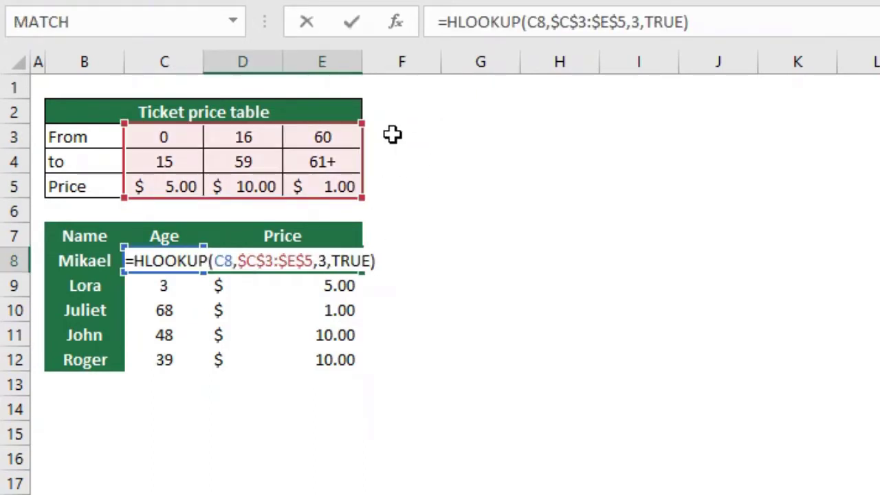
key("Escape")
left_click(338, 135)
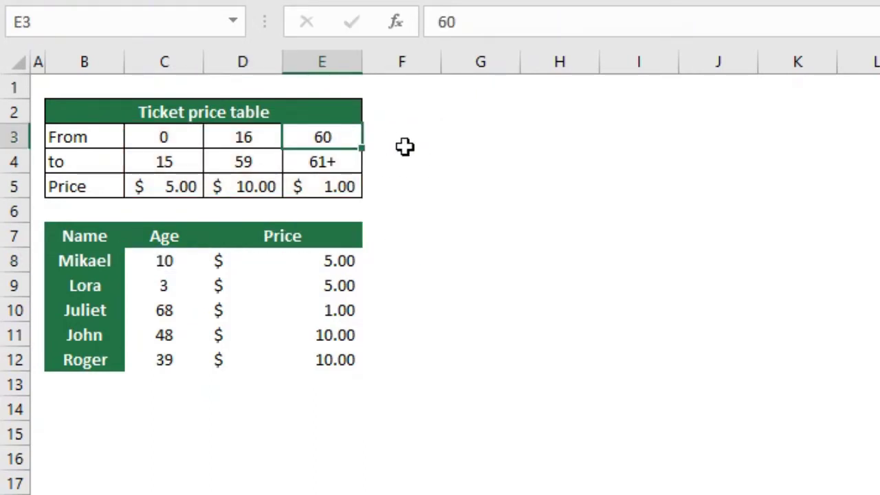
left_click(334, 195)
left_click(326, 306)
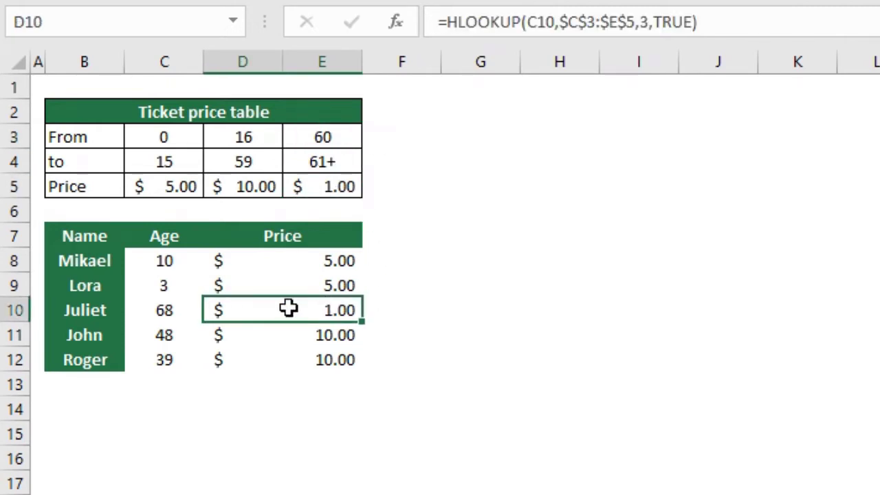
- Clear the 'to' ages row B4:E4, leaving the From ages 0, 16, 60 and the prices
left_click_drag(88, 162, 331, 162)
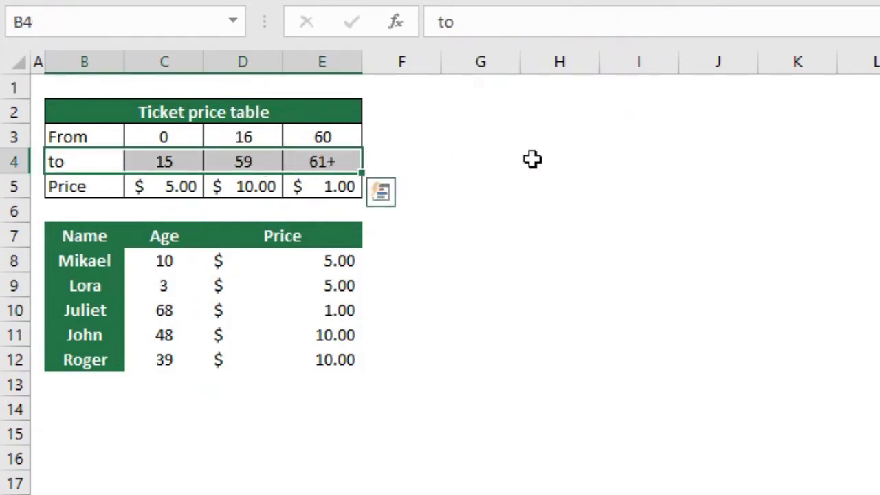
key("Delete")
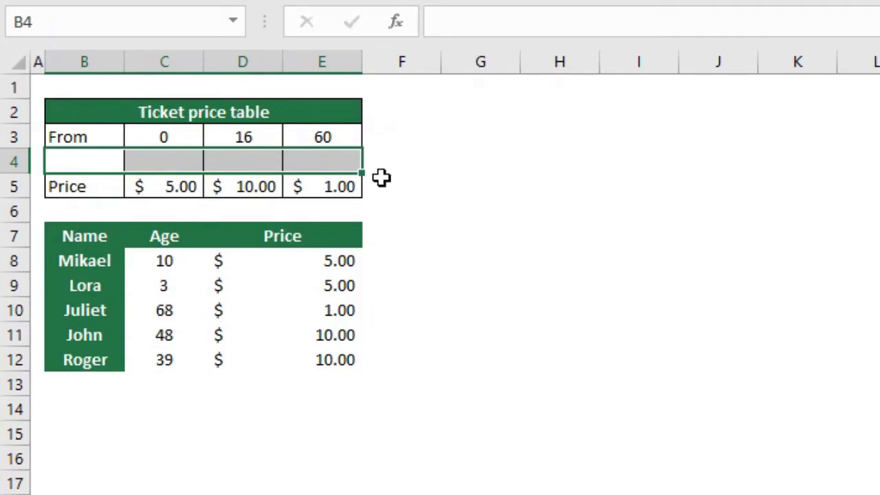
left_click(496, 179)
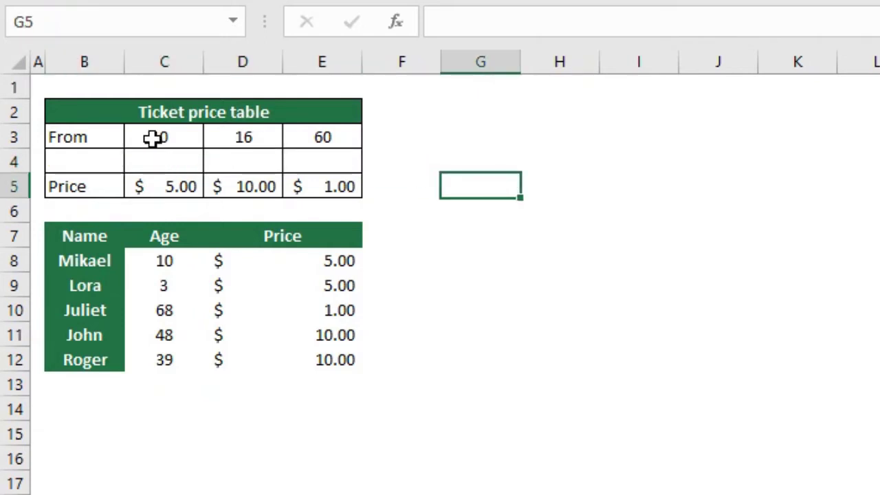
left_click_drag(153, 138, 284, 135)
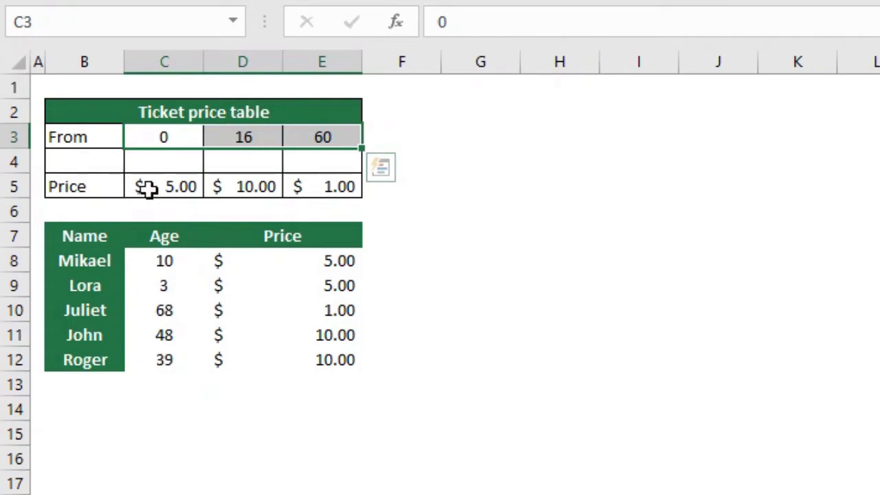
left_click_drag(147, 187, 332, 180)
left_click_drag(104, 158, 371, 157)
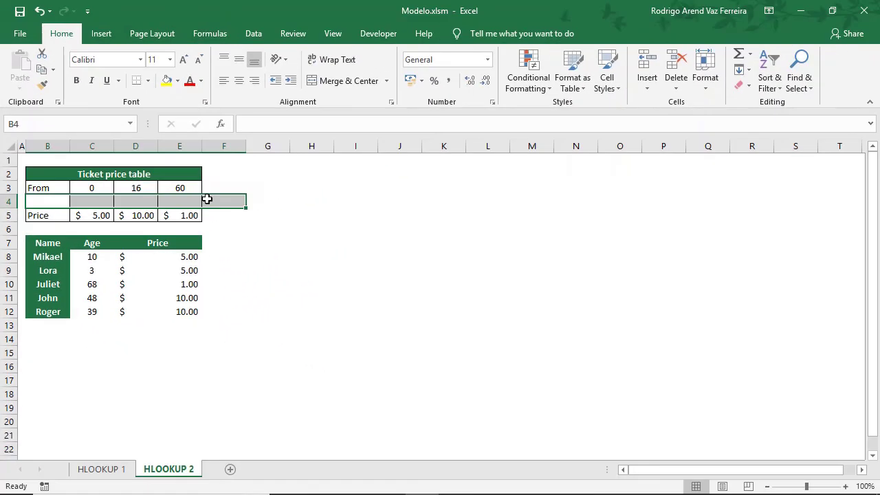
left_click(256, 254)
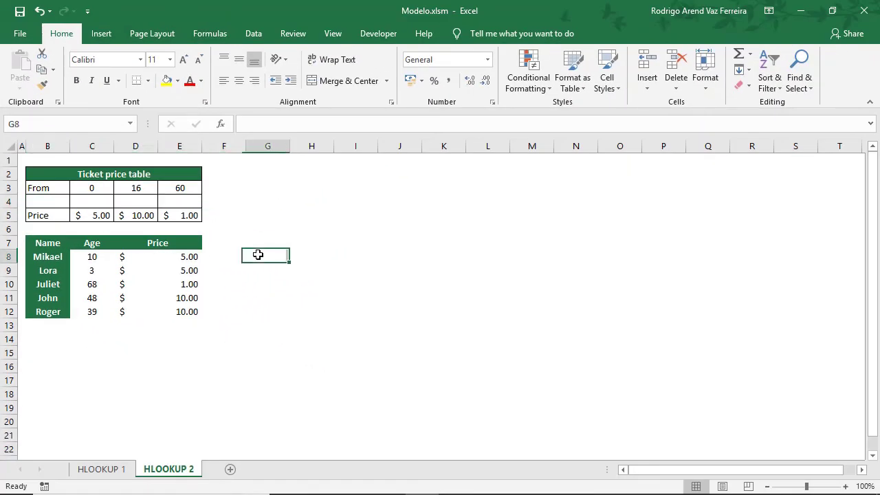